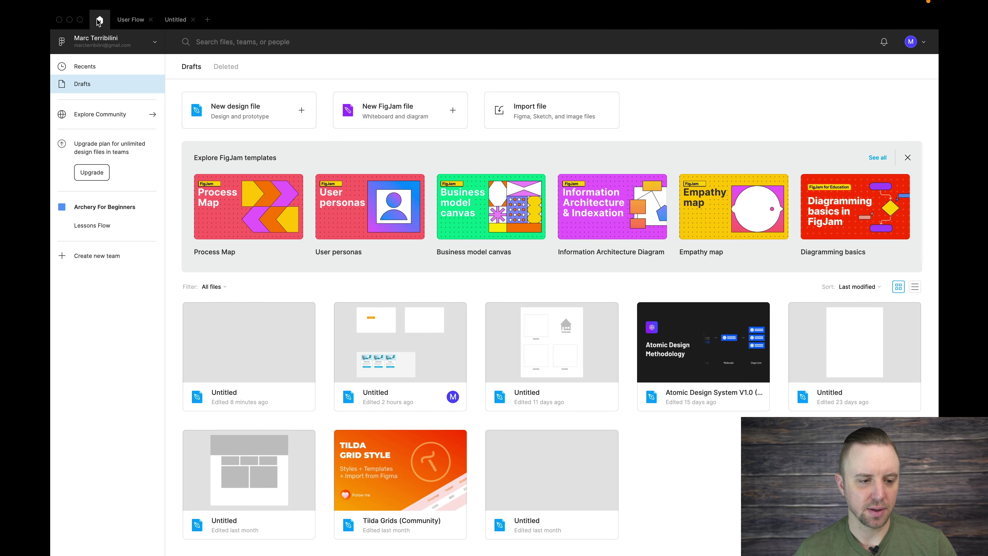
Open the account dropdown from the account name at the top of the sidebar
left_click(144, 43)
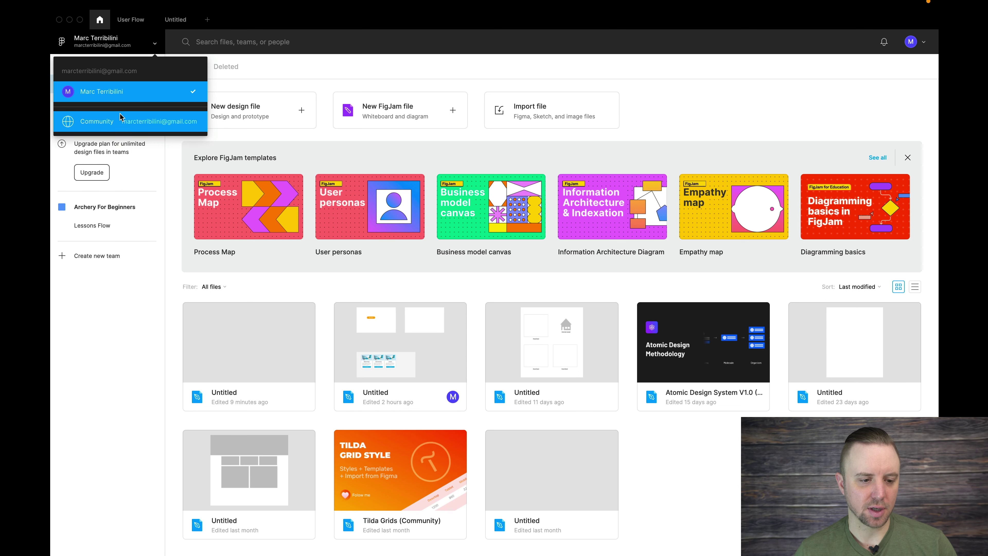
left_click(131, 312)
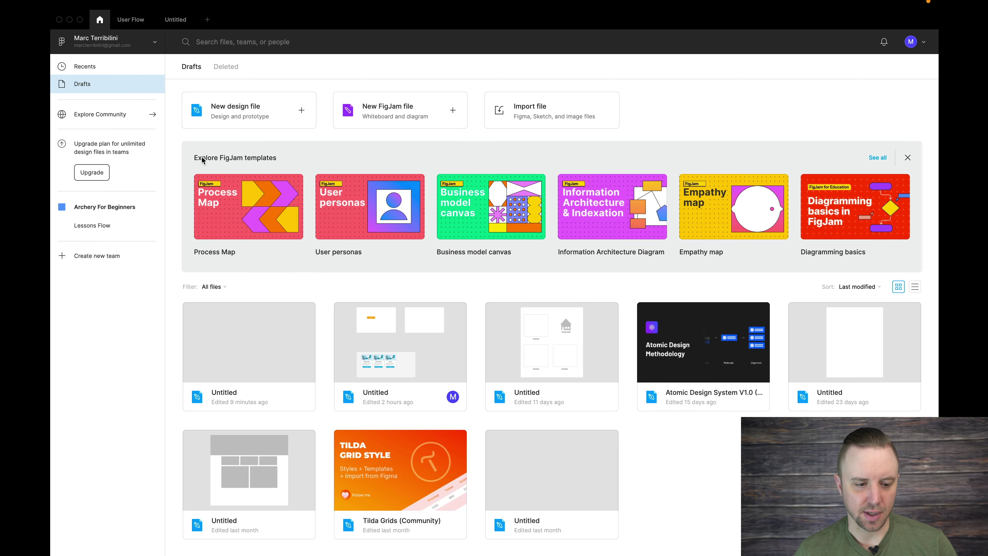
left_click_drag(277, 160, 199, 163)
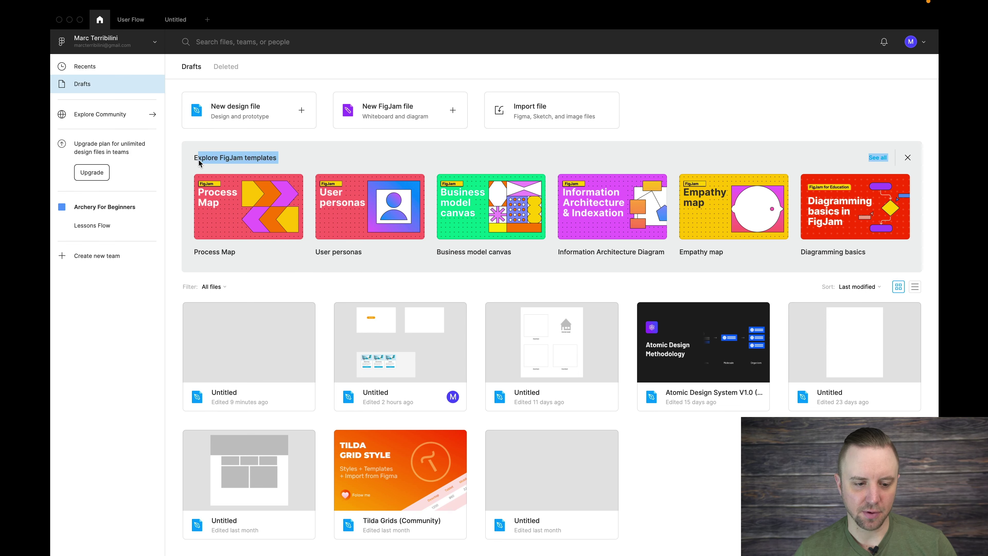
left_click(226, 162)
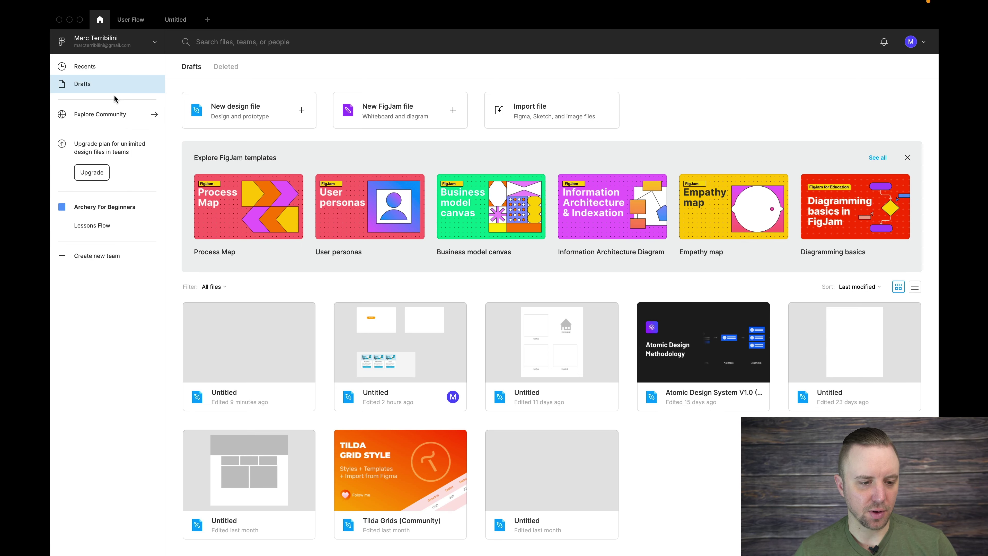
left_click(118, 38)
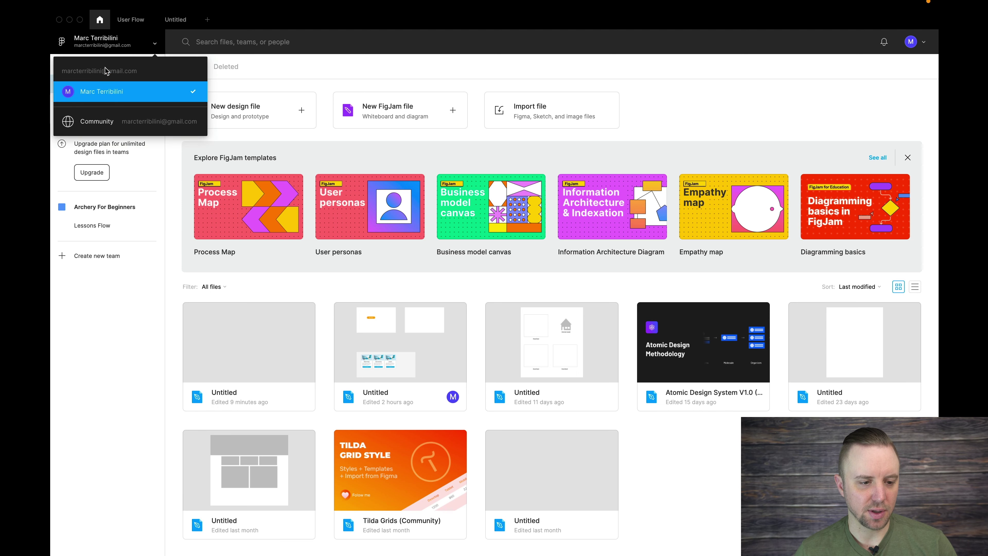
left_click(94, 123)
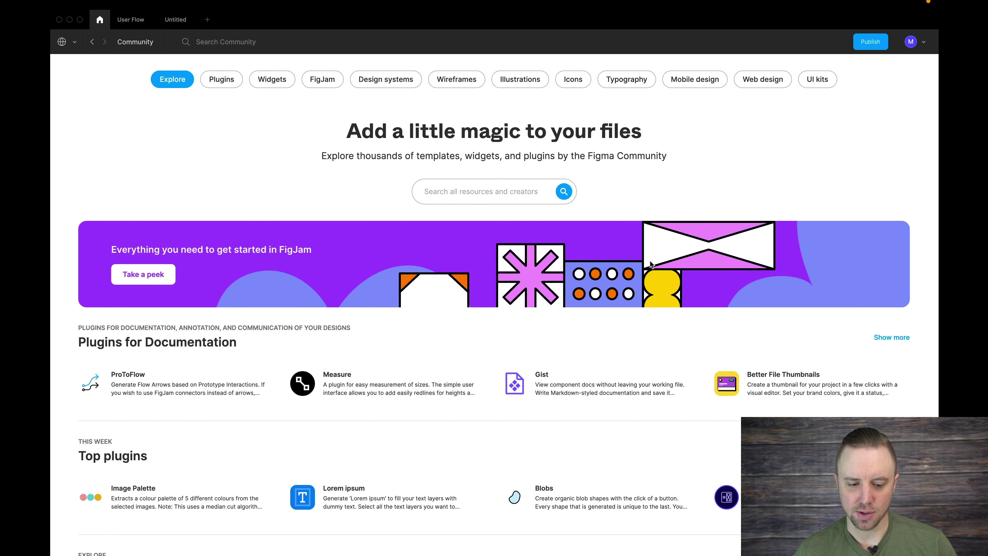
Scroll to Trending files and open the Griya - Real Estate App UI Kit page
scroll(650, 262, "down", 3)
scroll(650, 264, "down", 2)
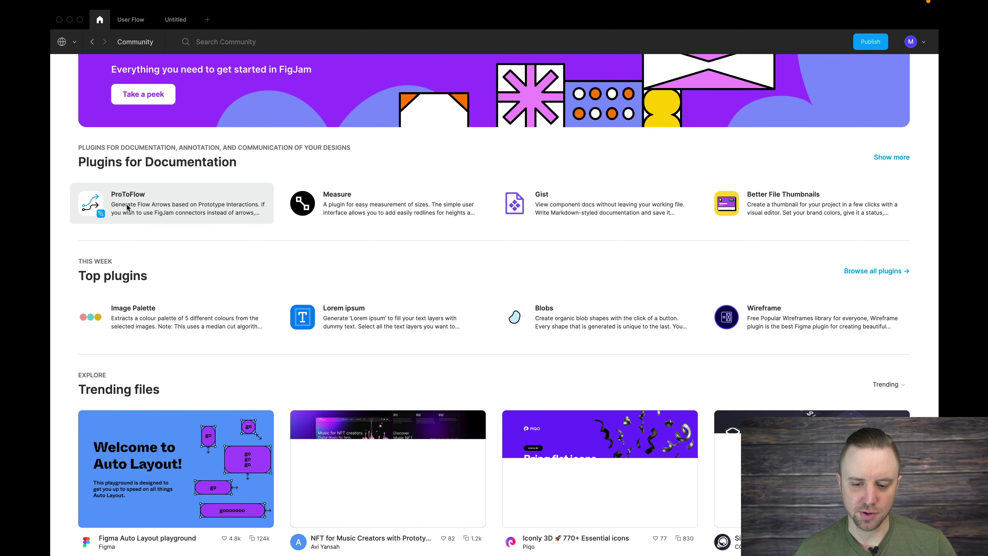
scroll(394, 249, "down", 7)
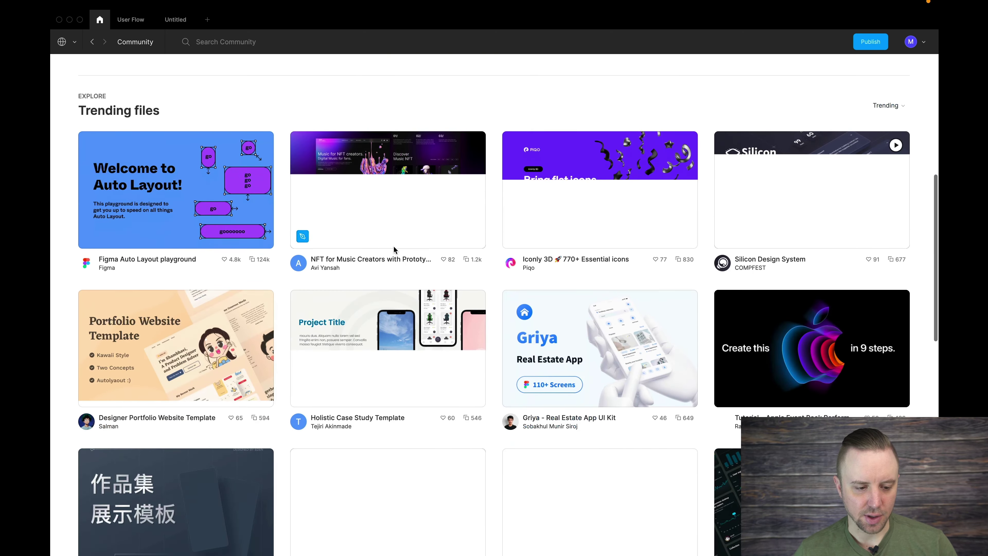
scroll(394, 249, "down", 3)
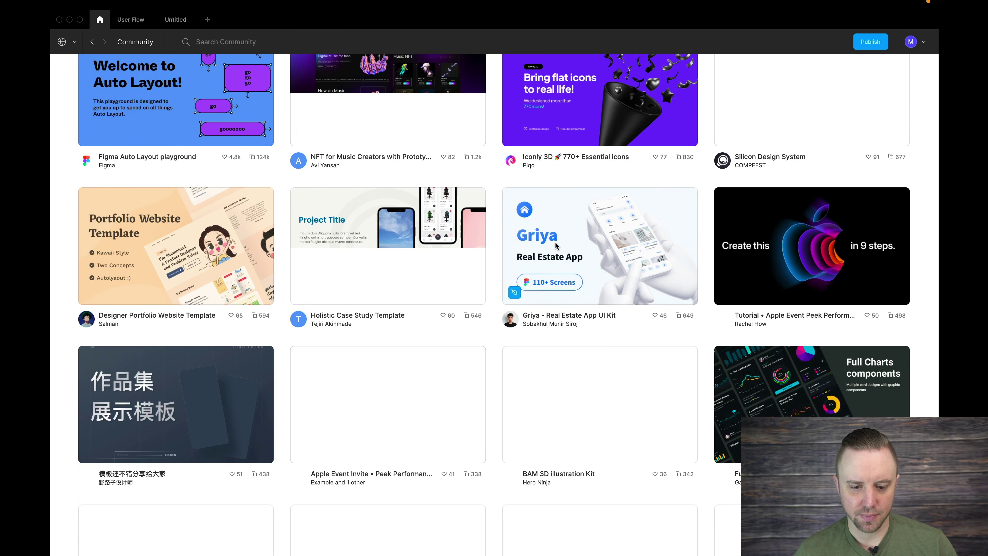
left_click(556, 245)
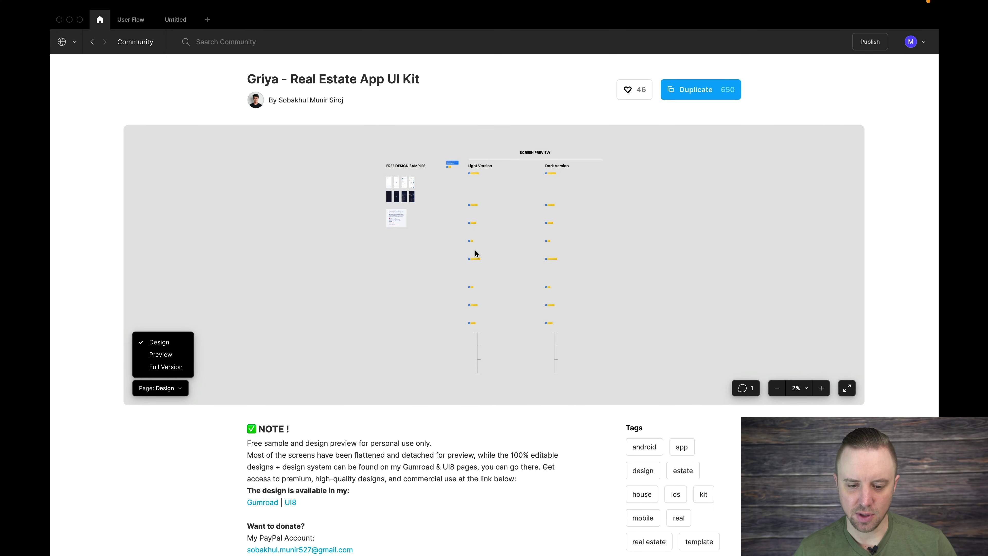
Look over the Griya page, then go back to the Community Explore page
scroll(516, 314, "down", 8)
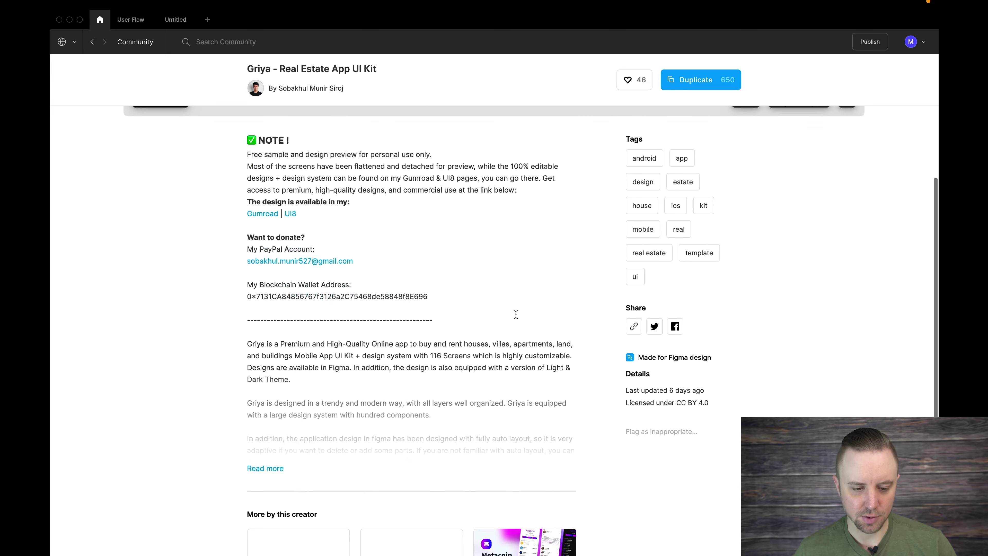
scroll(516, 314, "up", 8)
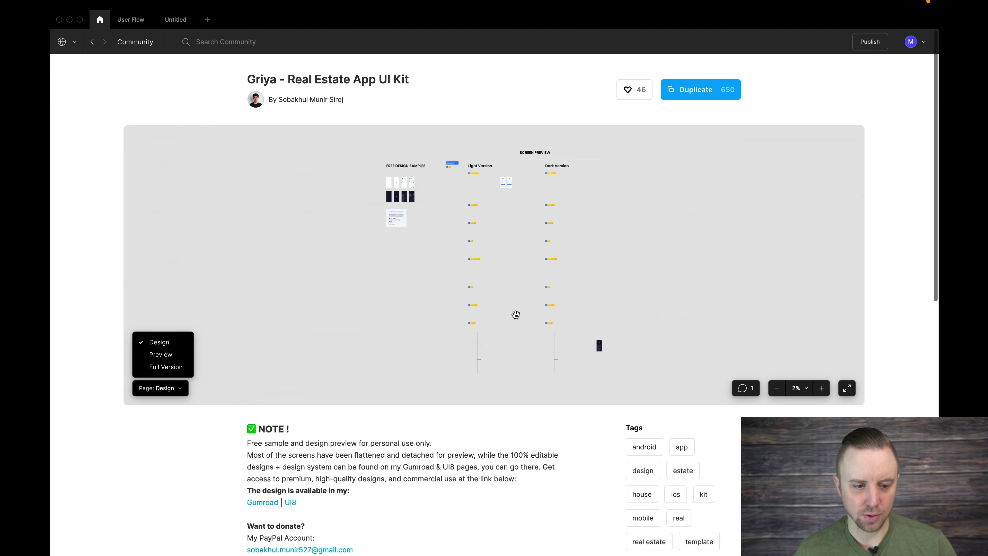
left_click(92, 42)
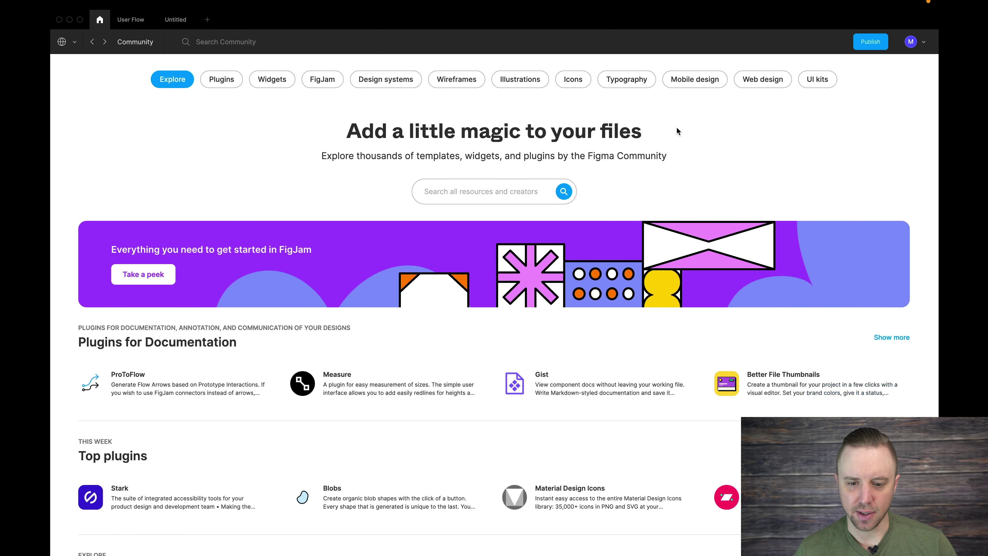
Filter the Community to Web design and open the Iconly 3D 770+ Essential icons page
left_click(757, 80)
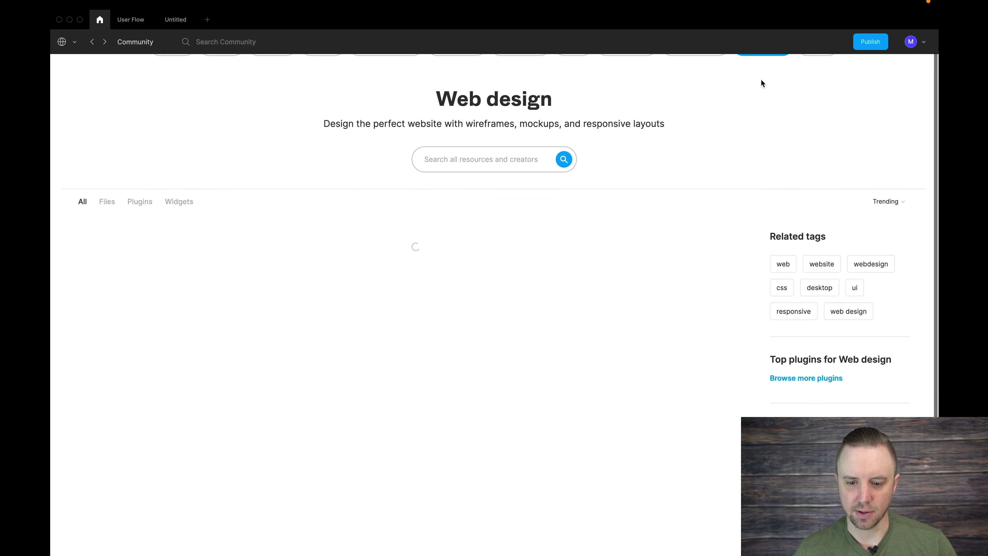
scroll(761, 80, "down", 5)
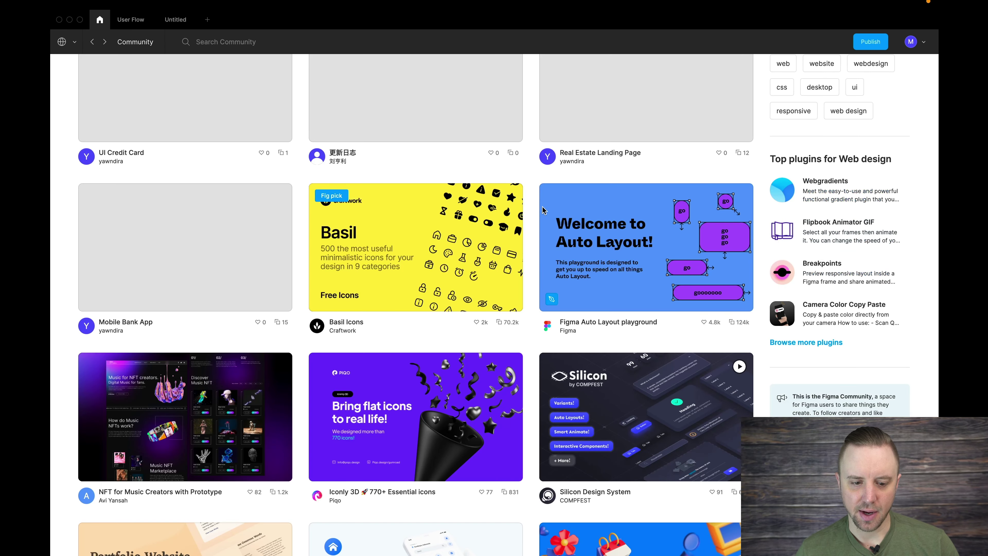
left_click(389, 385)
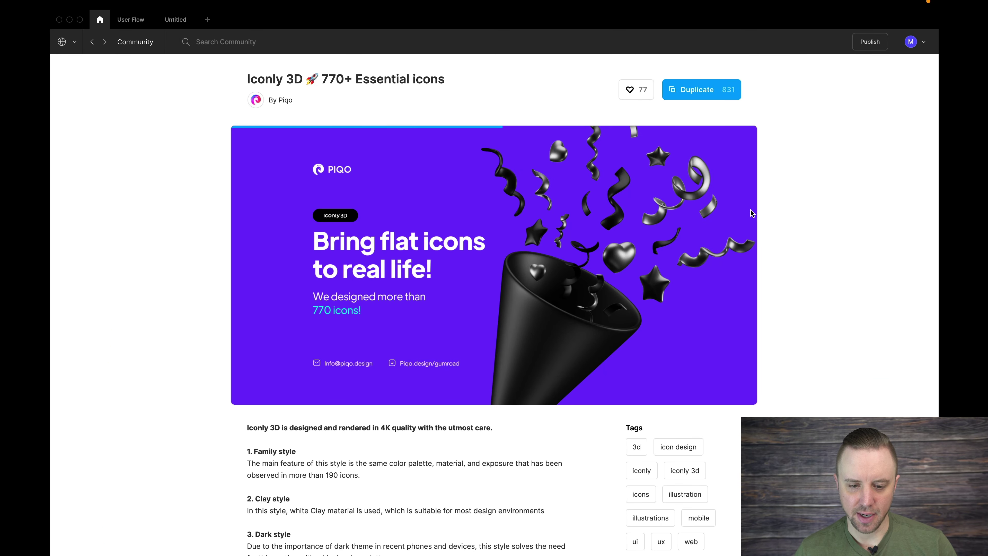
Read through the Iconly 3D page's description and tags, then bring up the account switcher
scroll(423, 436, "down", 1)
scroll(423, 436, "down", 5)
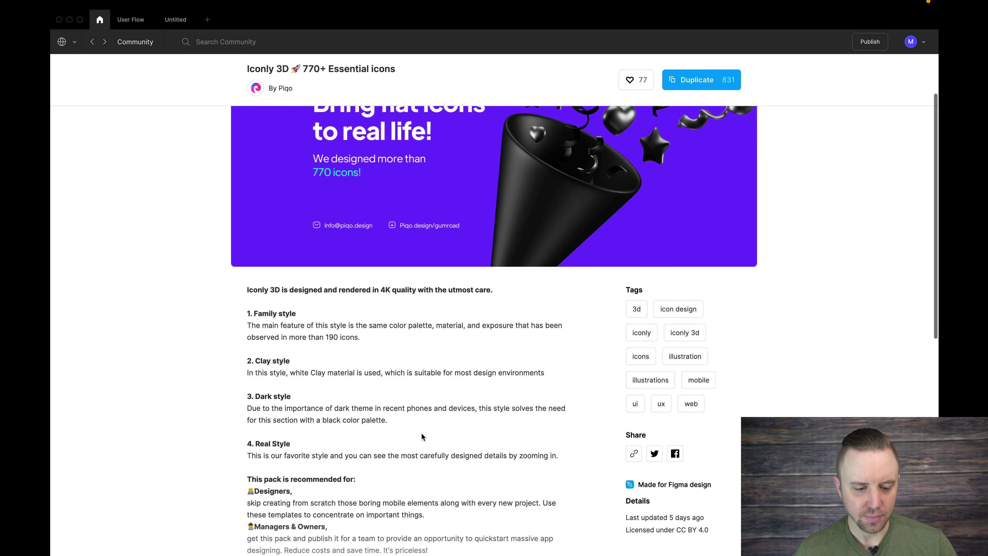
left_click_drag(260, 294, 303, 483)
scroll(302, 481, "down", 6)
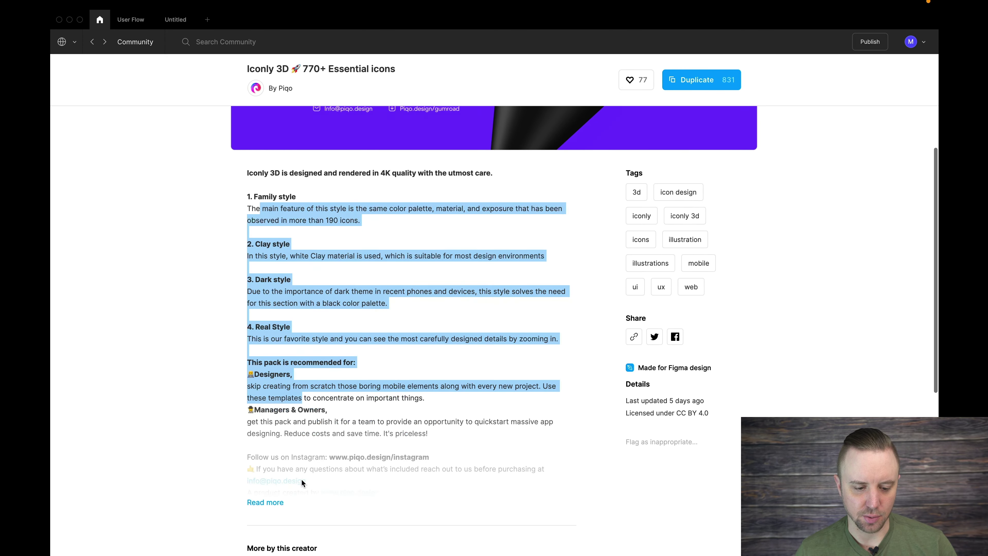
scroll(302, 481, "up", 10)
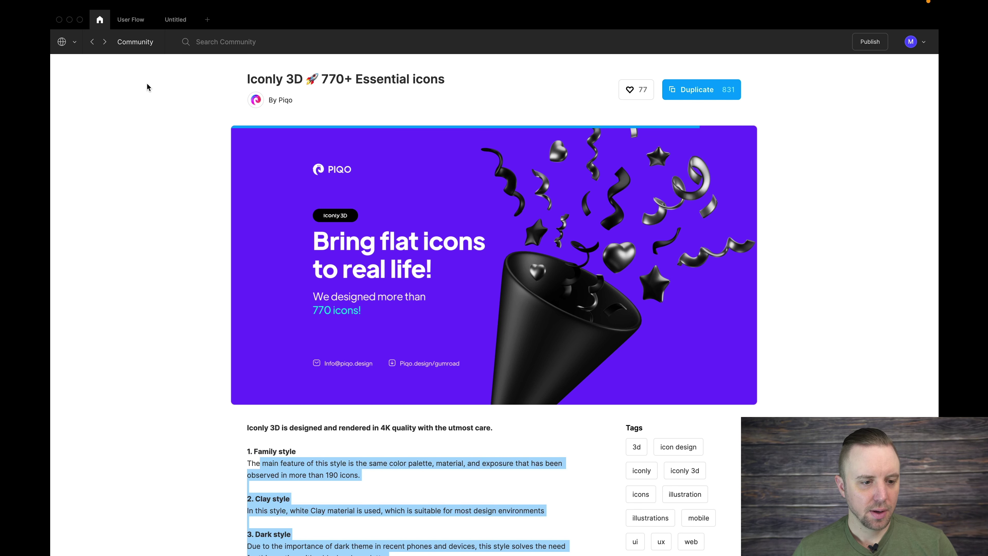
left_click(74, 46)
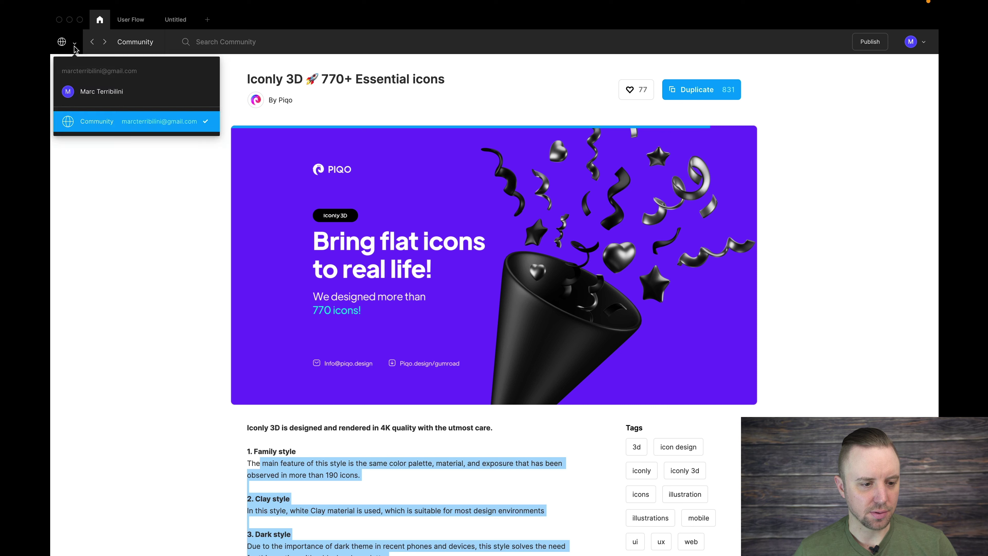
Switch back to the personal account's Drafts and start a new blank design file
left_click(92, 91)
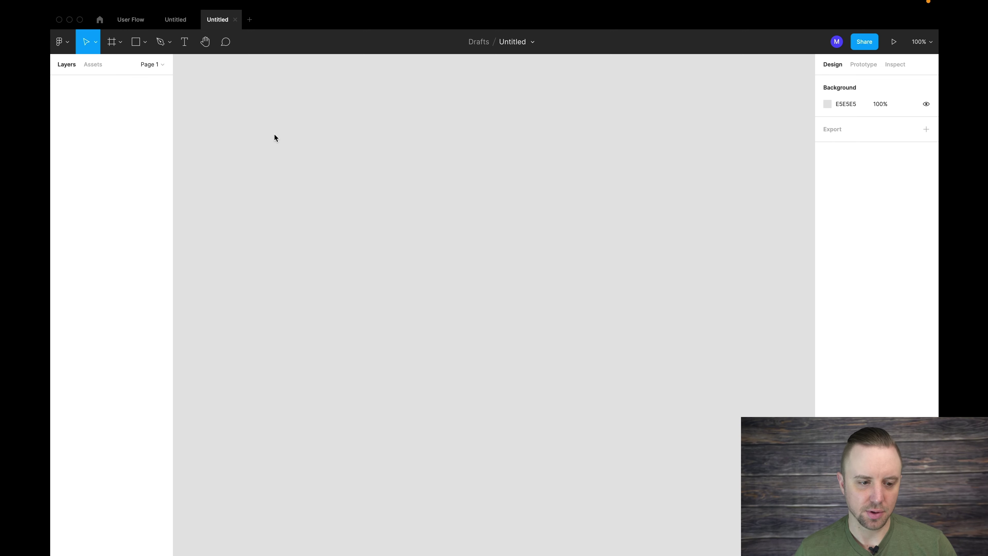
left_click(120, 42)
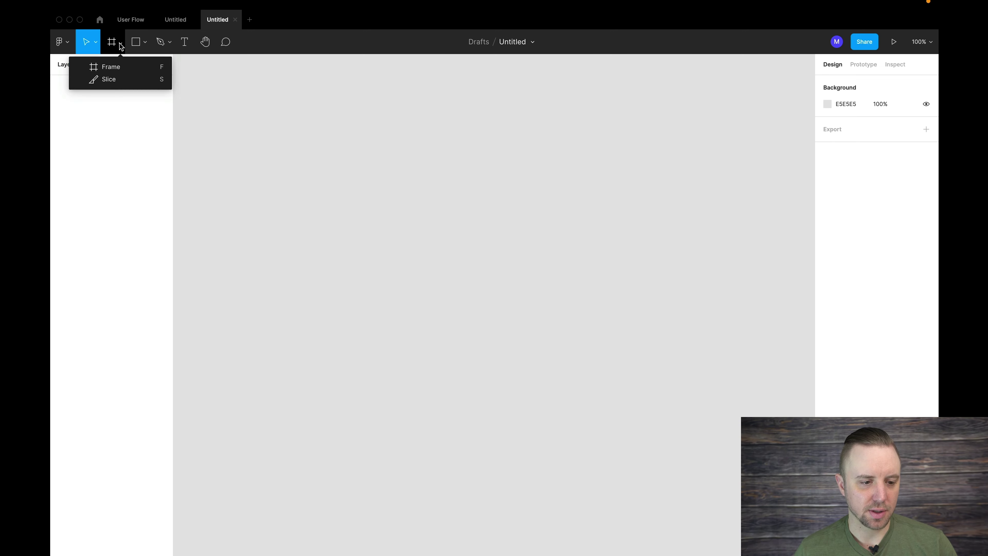
Browse the frame presets and create a MacBook Pro 16" frame at 1728 × 1117
left_click(108, 67)
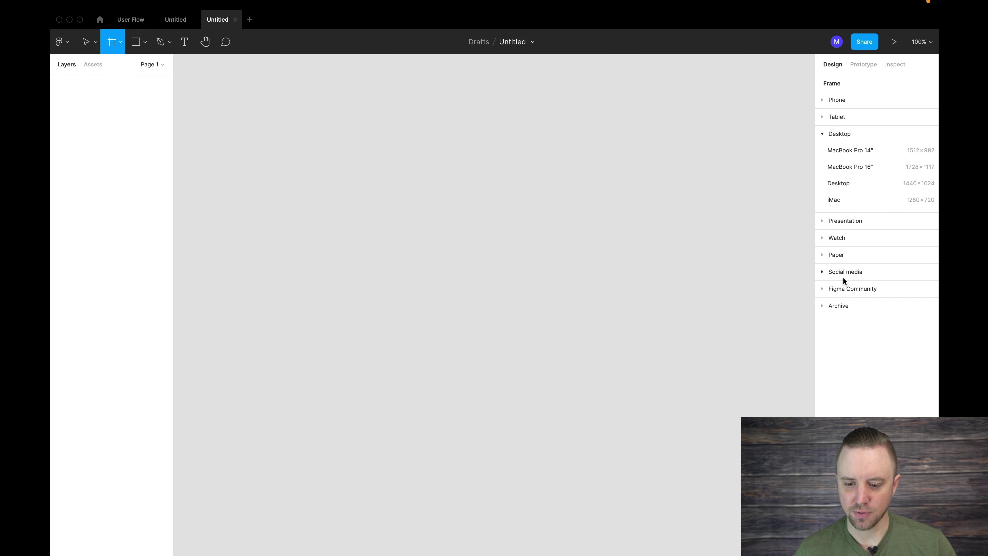
left_click(823, 221)
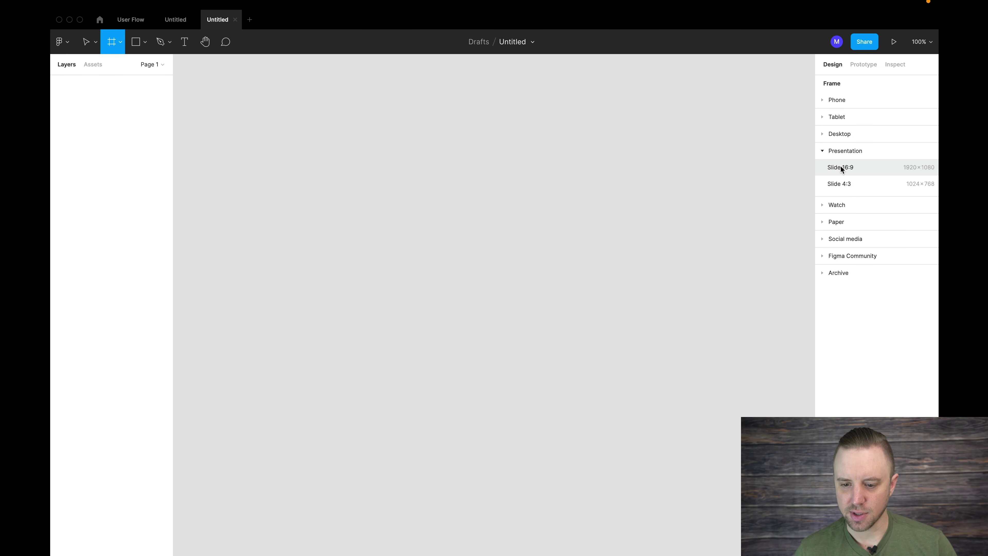
left_click(823, 149)
left_click(822, 134)
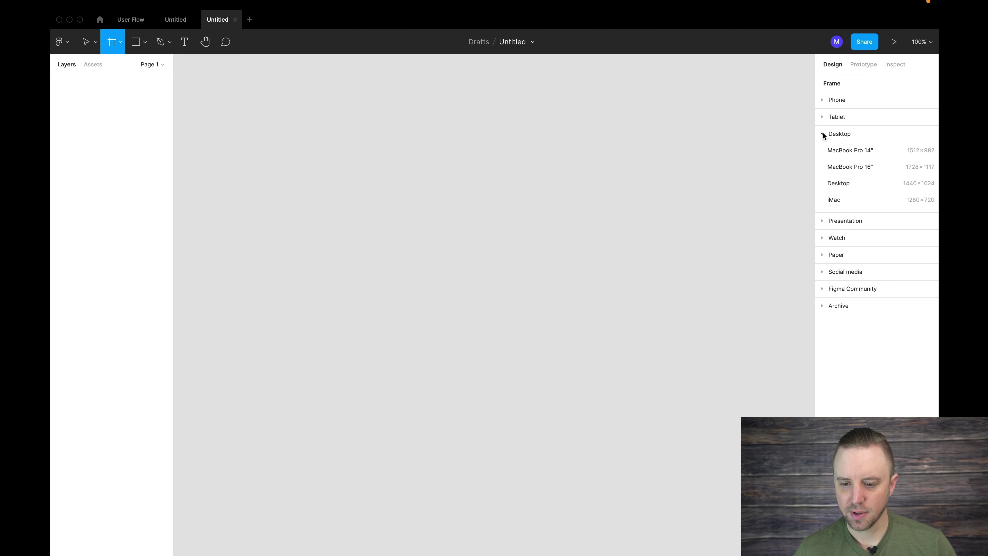
left_click(823, 134)
left_click(823, 116)
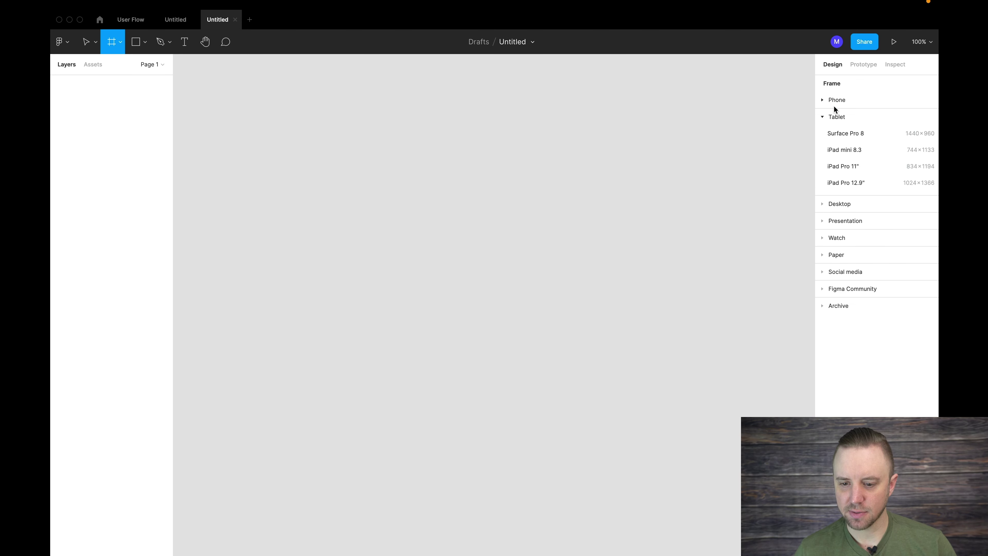
left_click(823, 99)
left_click(823, 100)
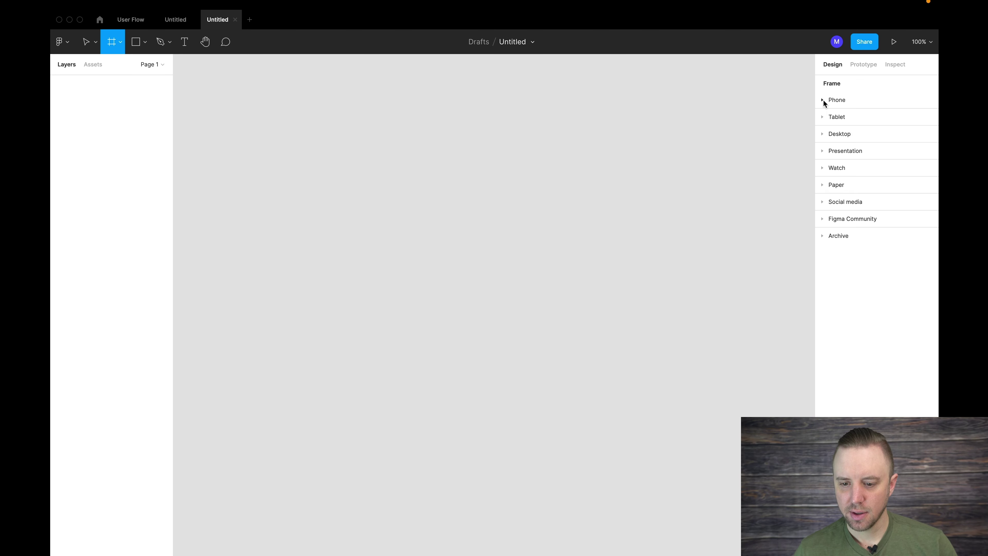
left_click(822, 116)
left_click(823, 116)
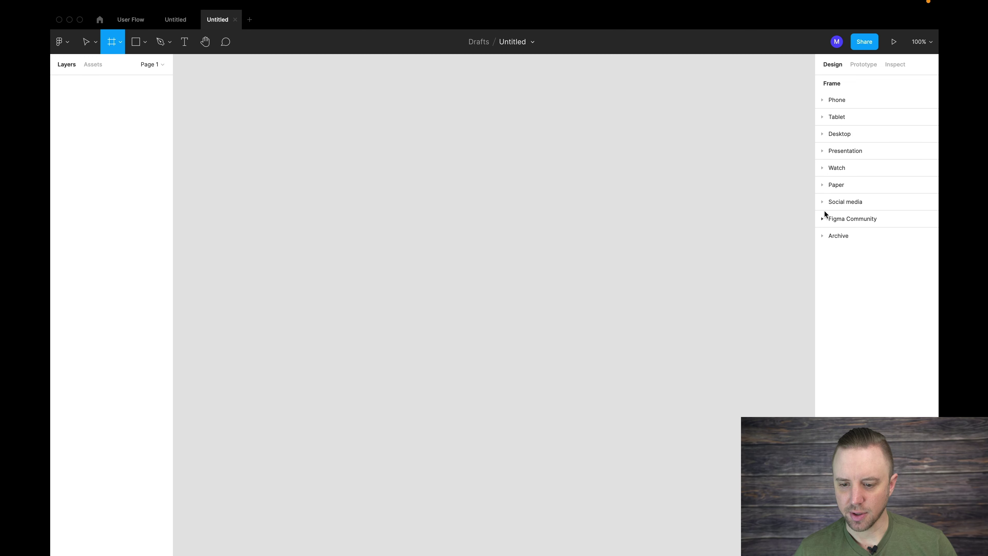
left_click(823, 134)
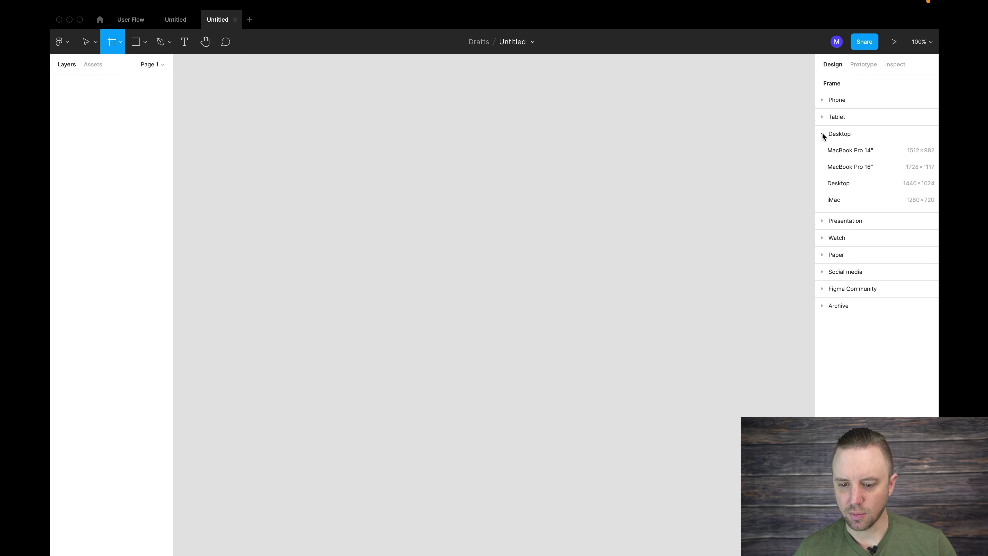
left_click(839, 168)
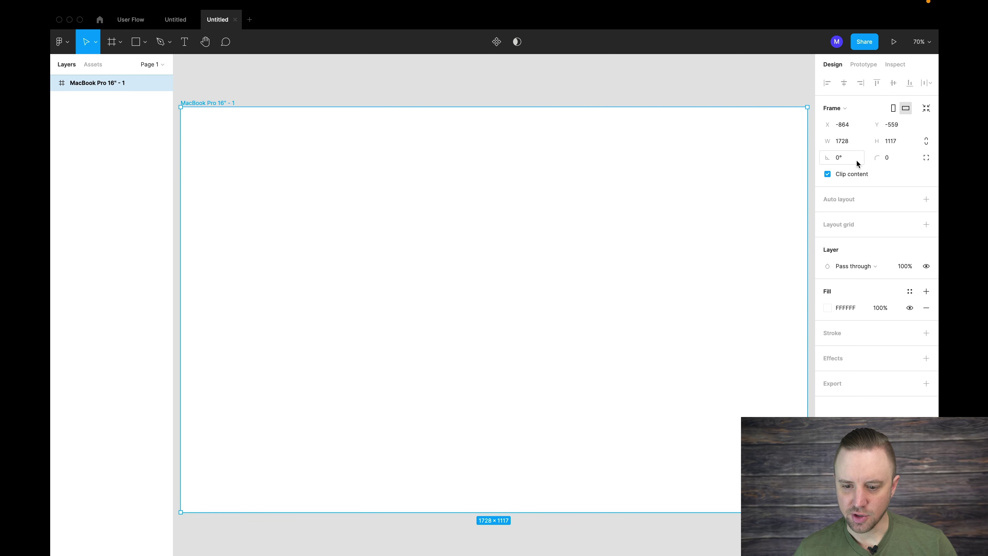
Stretch the MacBook frame's height from 1117 to 1124
left_click(847, 142)
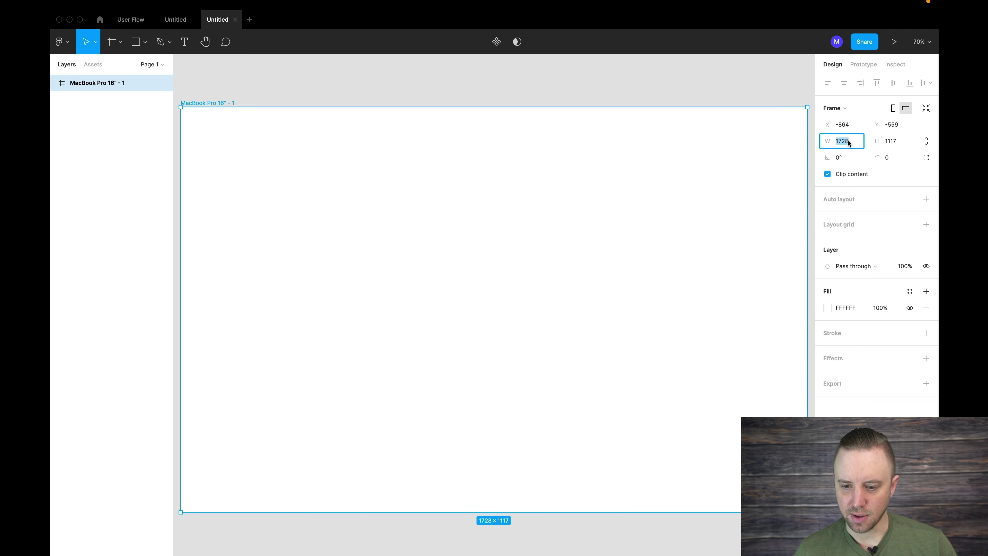
left_click(891, 142)
left_click(545, 481)
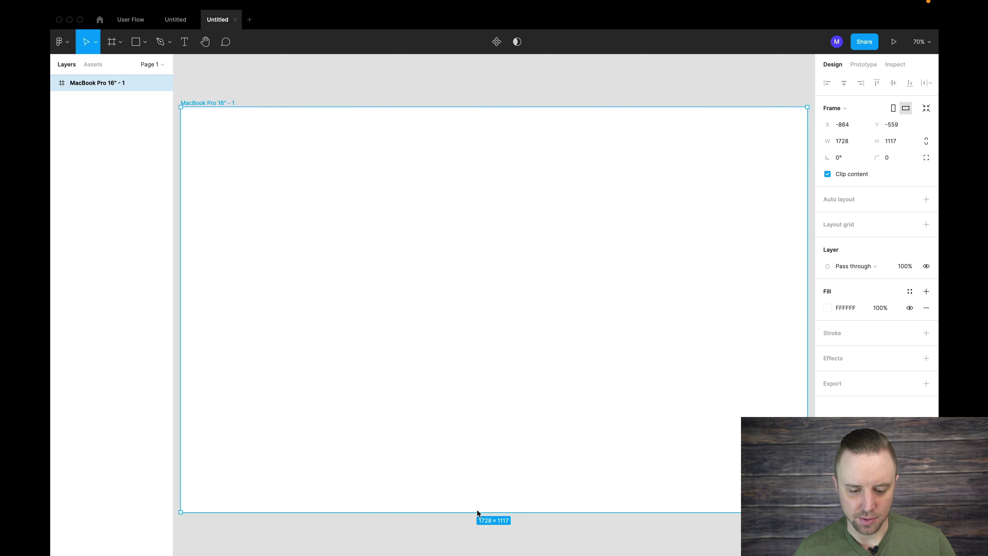
mouse_move(478, 512)
left_mouse_down()
mouse_move(477, 492)
mouse_move(481, 525)
mouse_move(478, 502)
mouse_move(484, 517)
left_mouse_up()
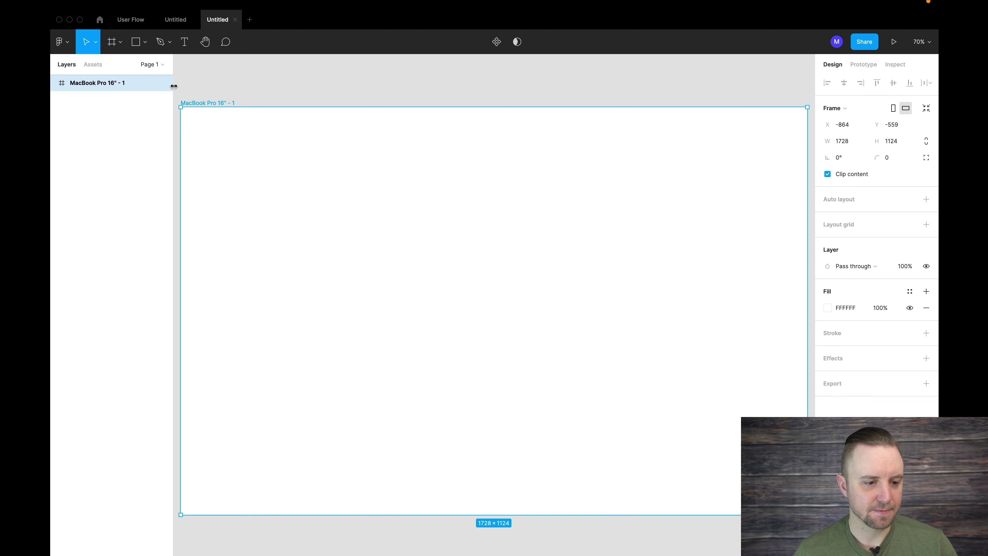
Draw a grey 385 × 382 rectangle on the frame with the Rectangle tool
left_click(118, 42)
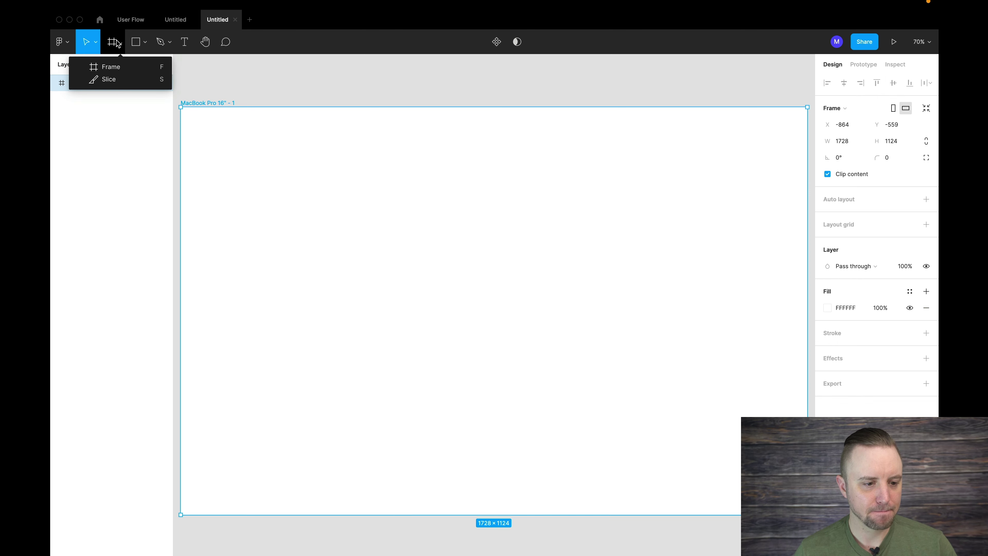
left_click(145, 46)
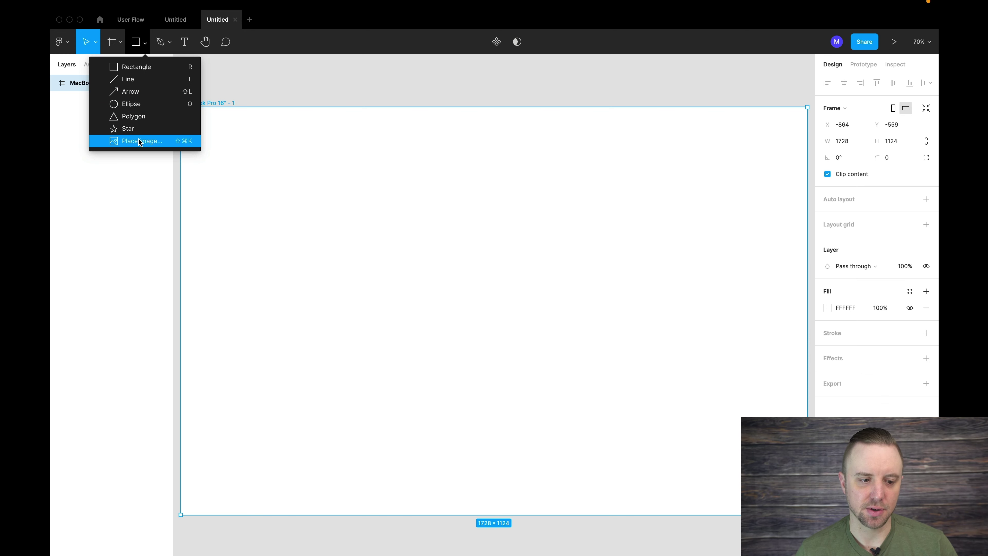
left_click(137, 68)
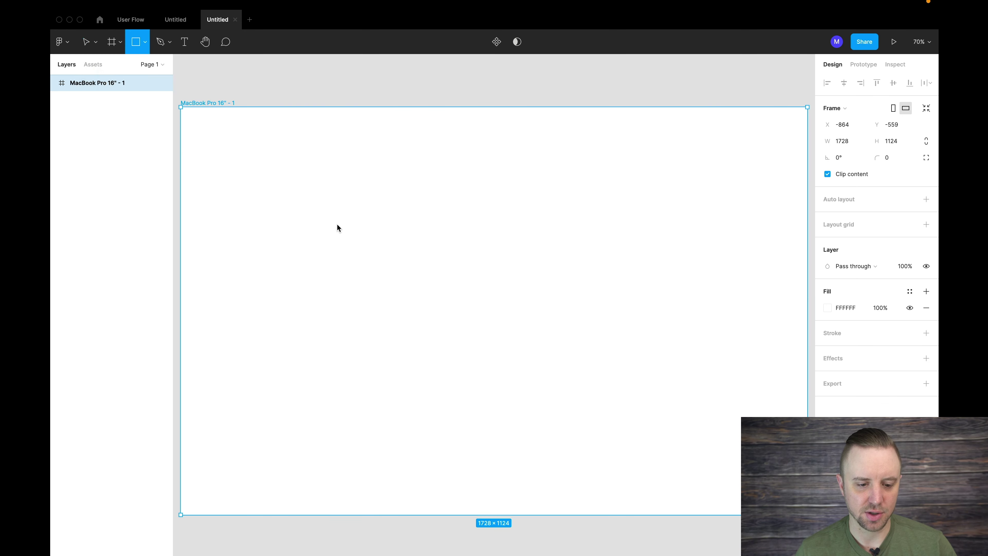
left_click_drag(337, 224, 476, 363)
Move the rectangle to X 72, Y 56 near the frame's top-left corner
left_click(149, 42)
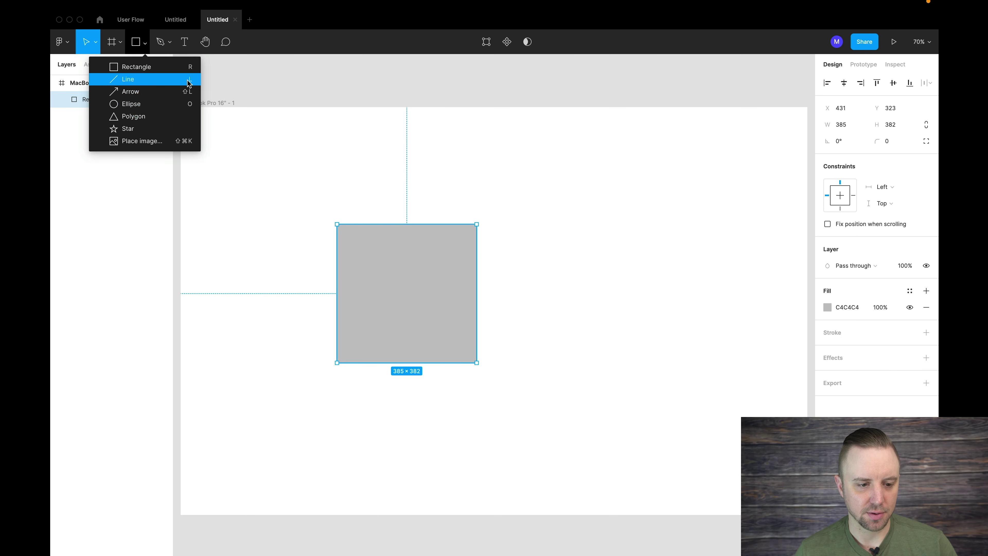
left_click(537, 282)
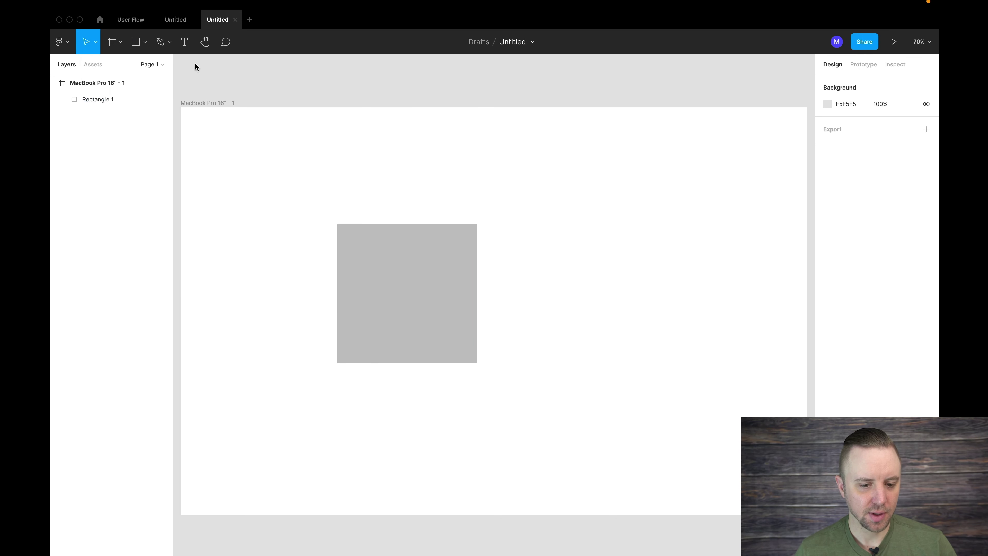
left_click_drag(419, 302, 288, 205)
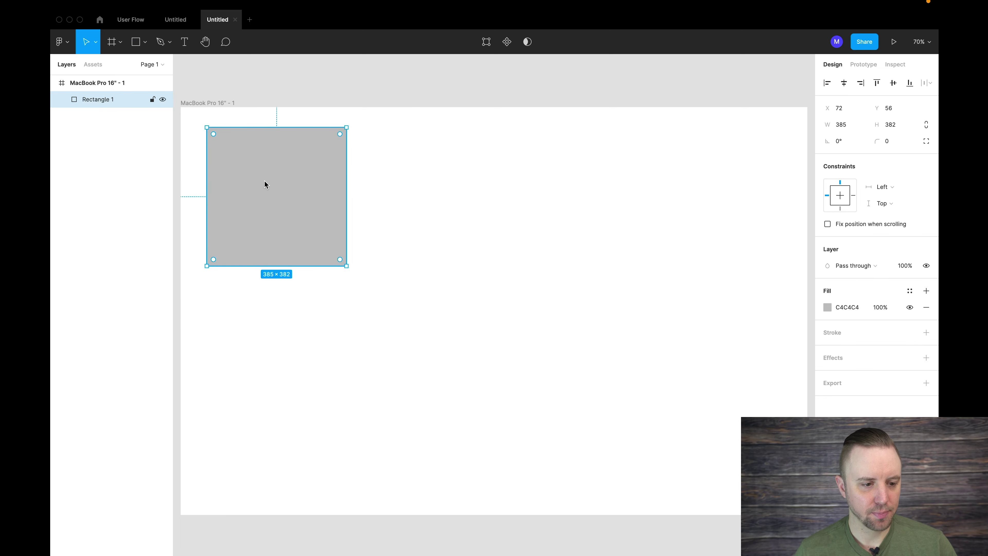
left_click(95, 44)
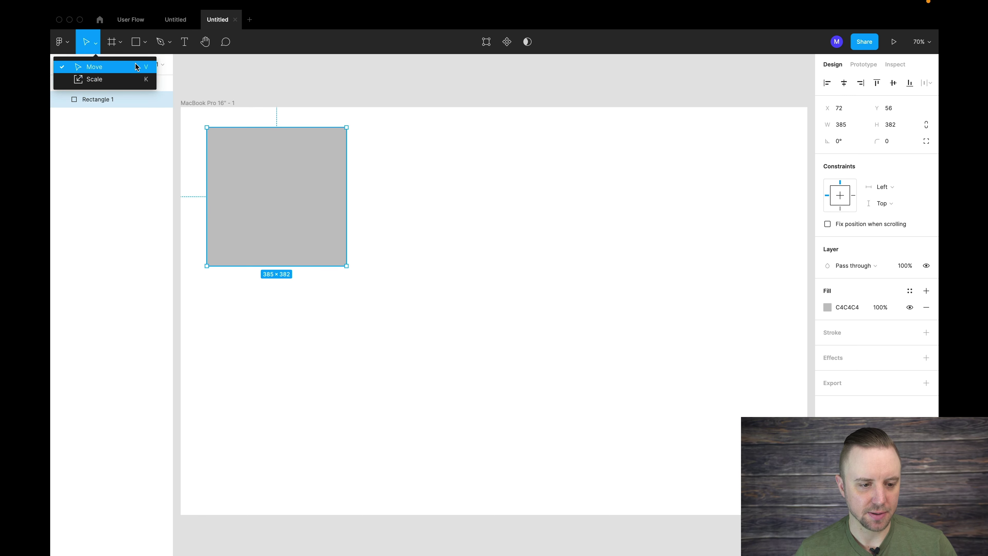
left_click(171, 44)
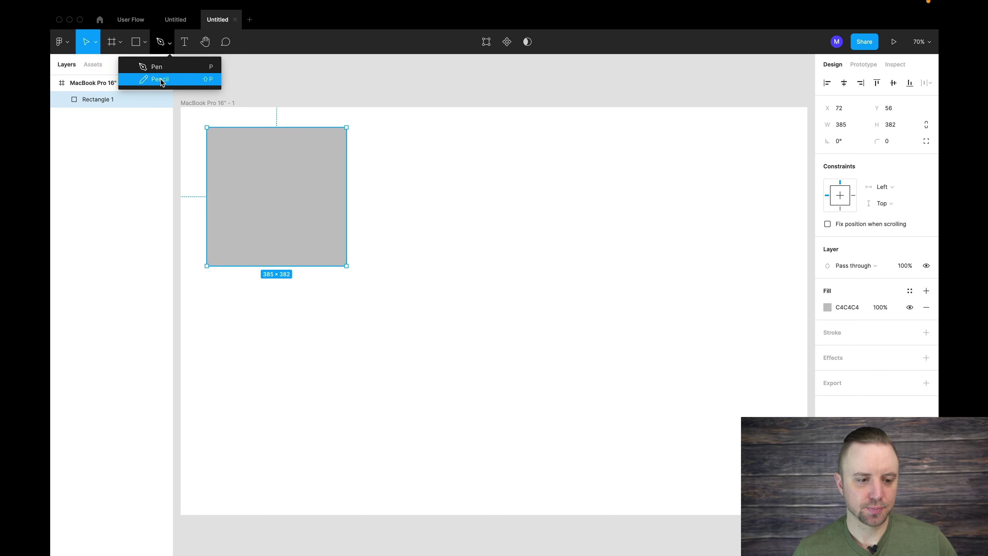
Draw a closed curvy outline with the Pen beside the rectangle, mixing corner and curved points
left_click(166, 67)
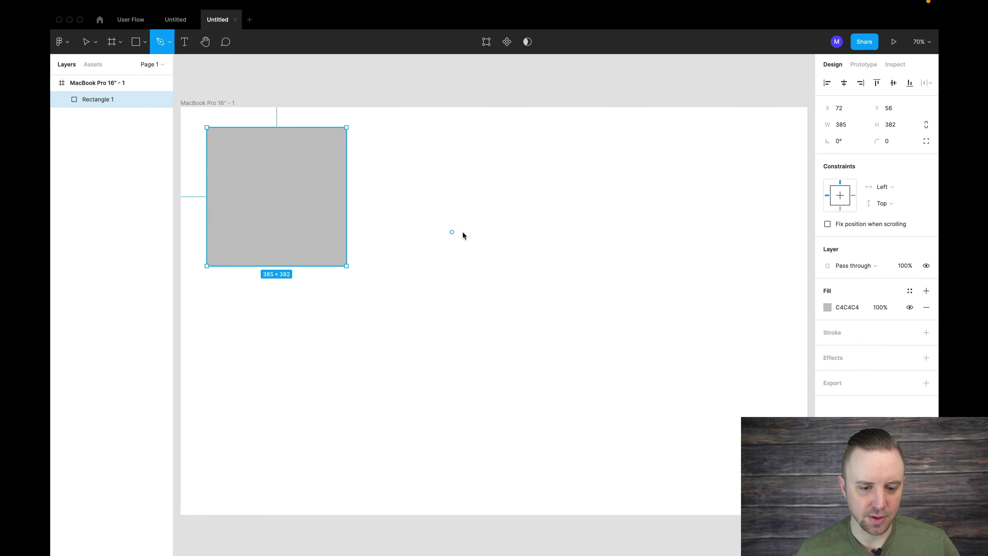
left_click(486, 159)
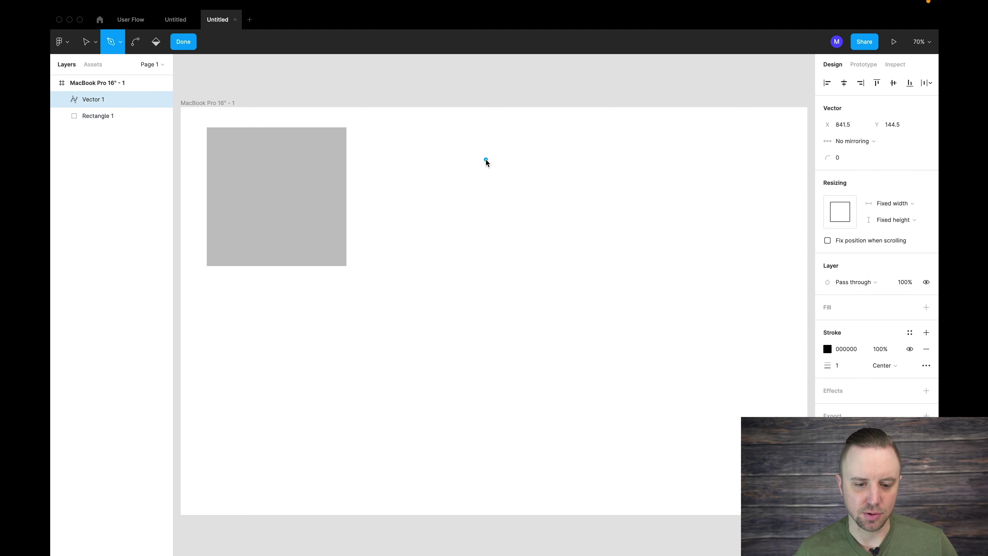
left_click_drag(487, 163, 537, 170)
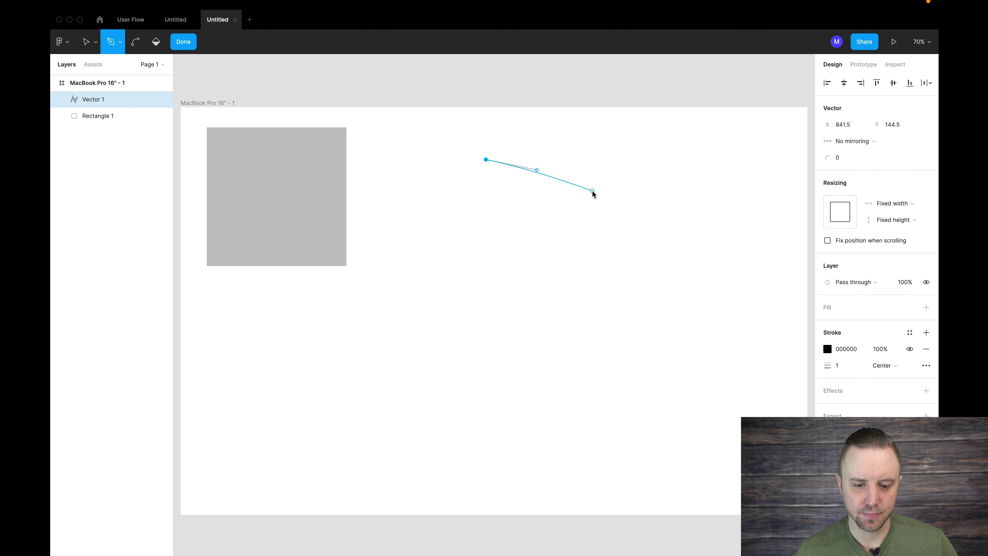
left_click(593, 192)
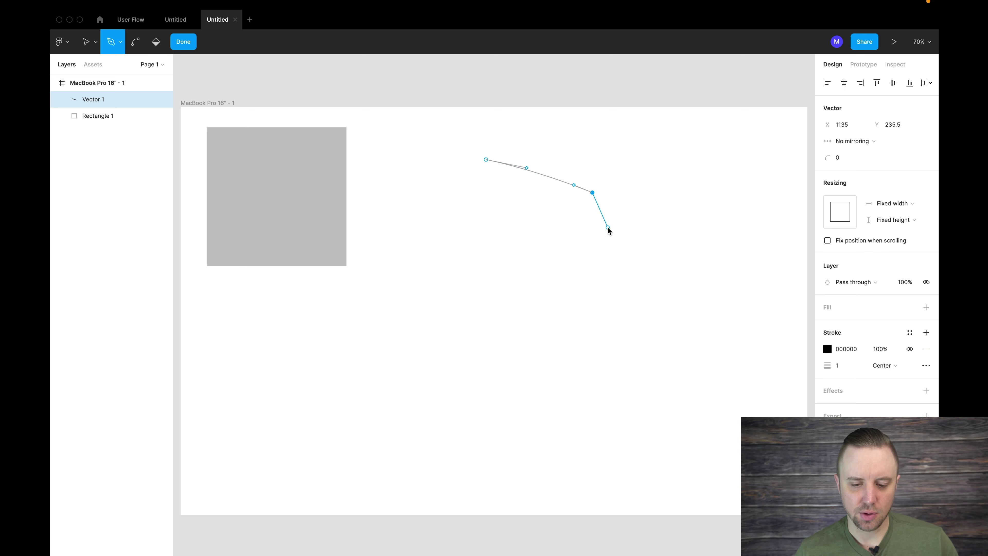
left_click(654, 244)
left_click(613, 274)
left_click(587, 235)
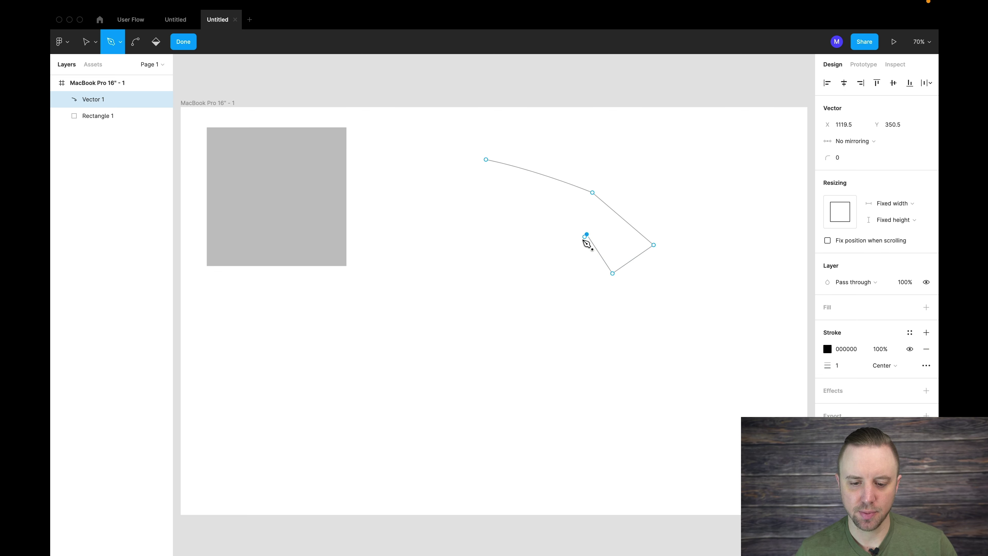
left_click_drag(567, 257, 547, 312)
left_click_drag(479, 287, 487, 246)
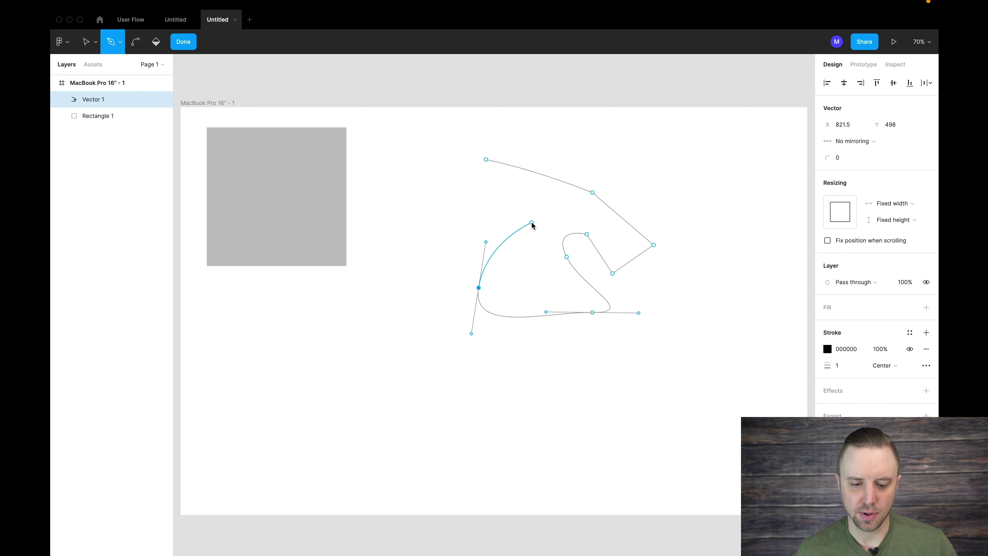
left_click_drag(532, 222, 446, 168)
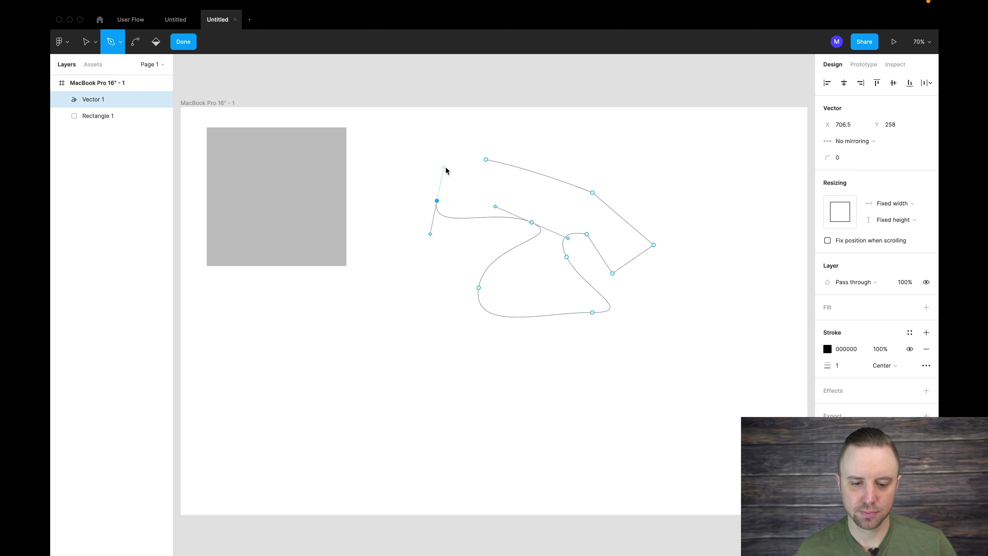
left_click(486, 160)
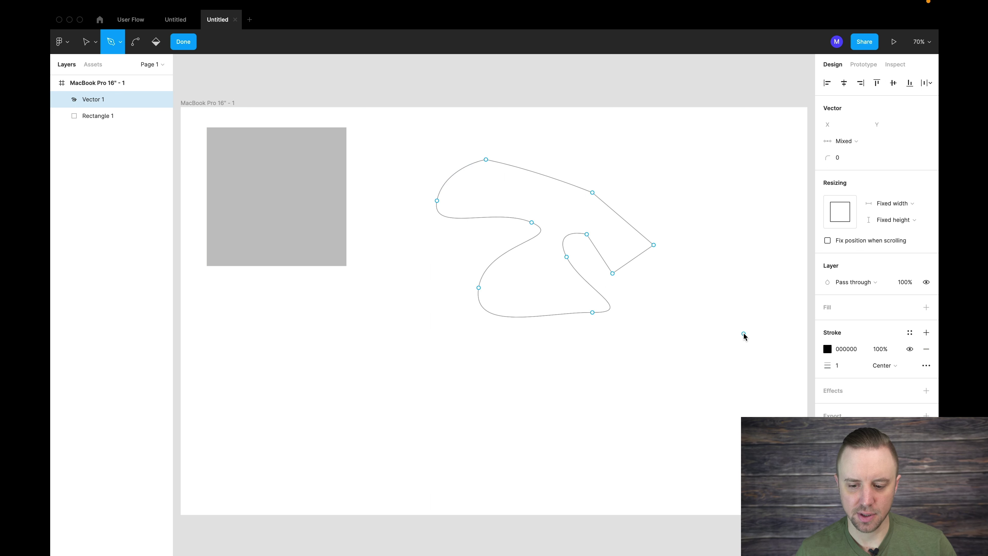
Nudge the straight segment inside the outline's notch down and to the right
key("v")
left_click(594, 247)
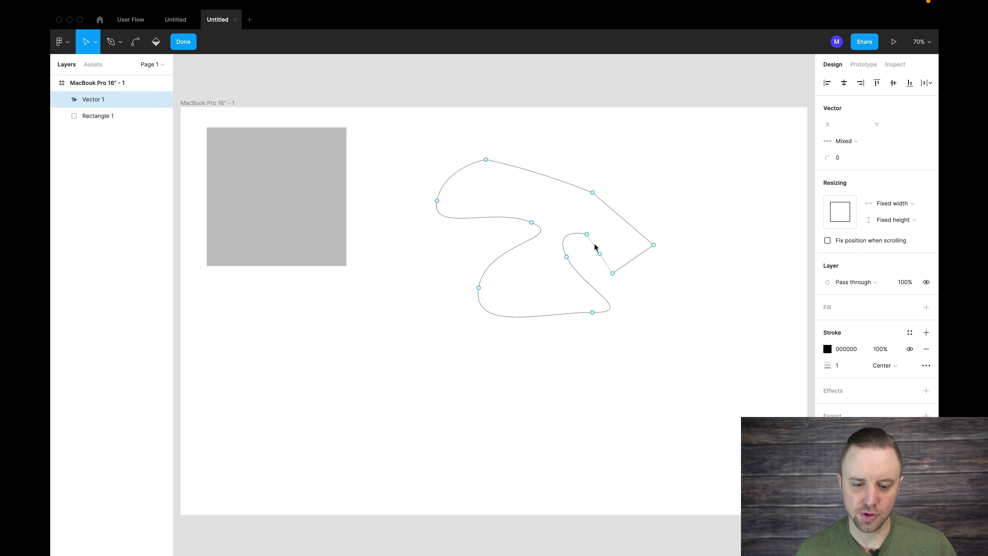
left_click_drag(597, 250, 609, 259)
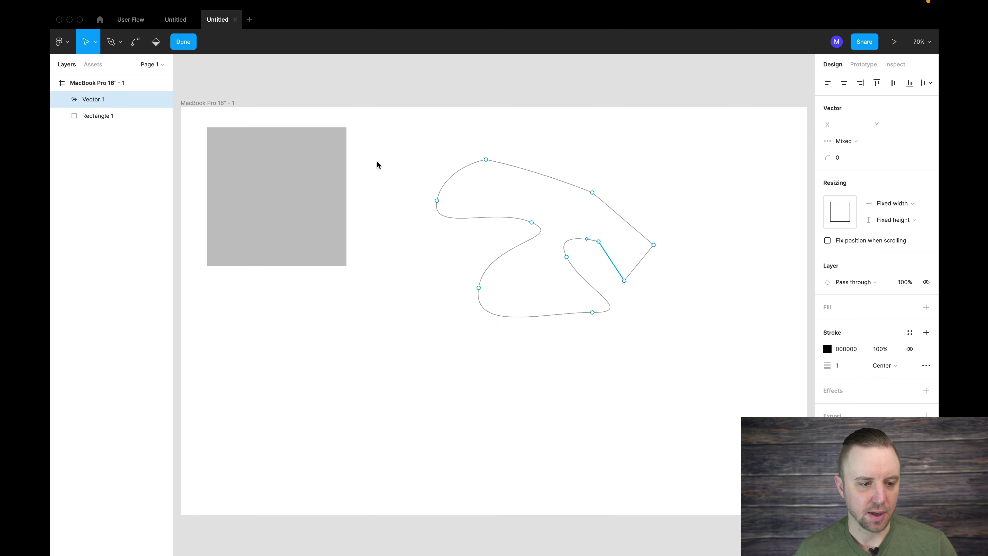
left_click(122, 42)
Draw two freehand Pencil strokes below the outline shape
left_click(115, 79)
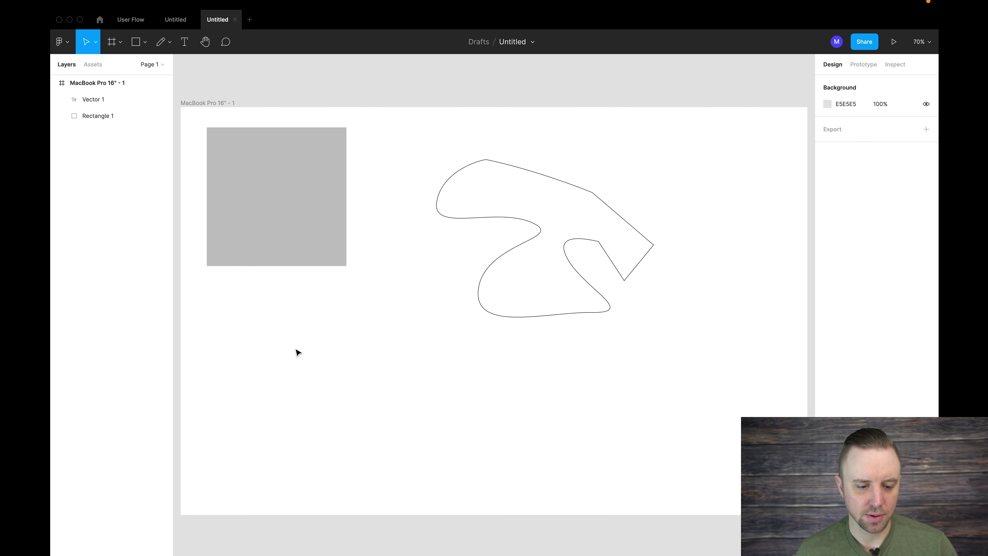
left_click_drag(296, 349, 326, 375)
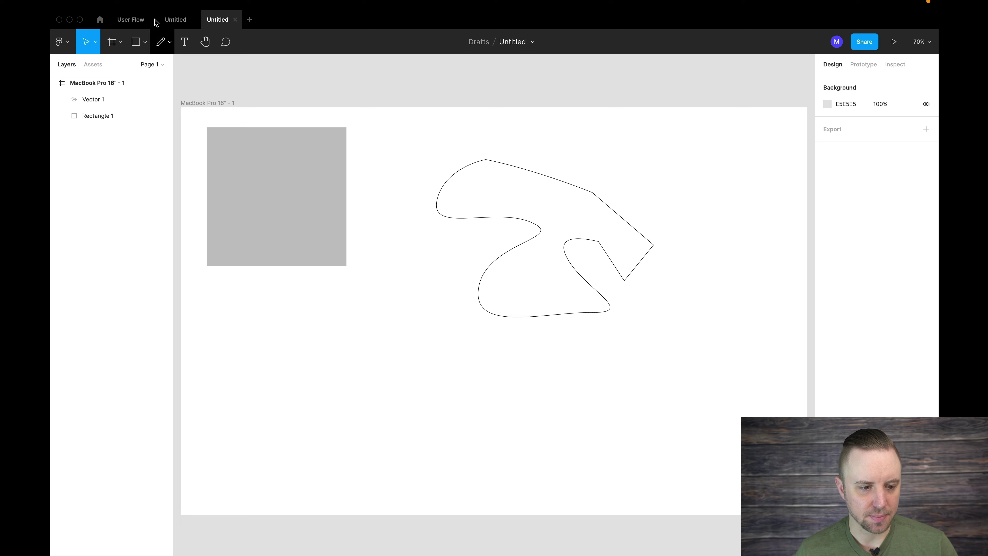
left_click(167, 48)
left_click(170, 43)
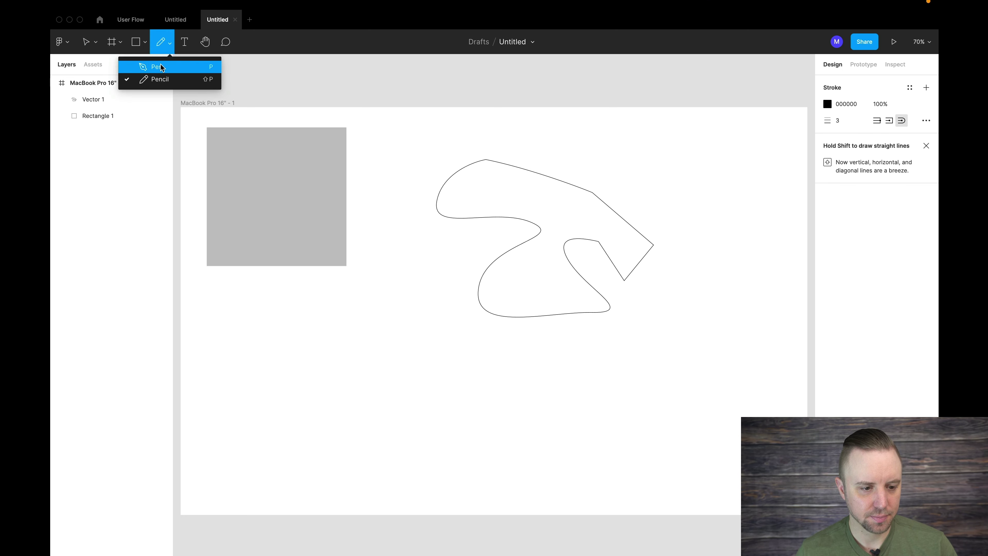
left_click(156, 80)
mouse_move(370, 367)
left_mouse_down()
mouse_move(408, 381)
mouse_move(441, 376)
mouse_move(424, 339)
mouse_move(367, 343)
mouse_move(385, 348)
mouse_move(382, 317)
mouse_move(452, 316)
mouse_move(452, 339)
left_mouse_up()
left_click_drag(478, 393, 413, 329)
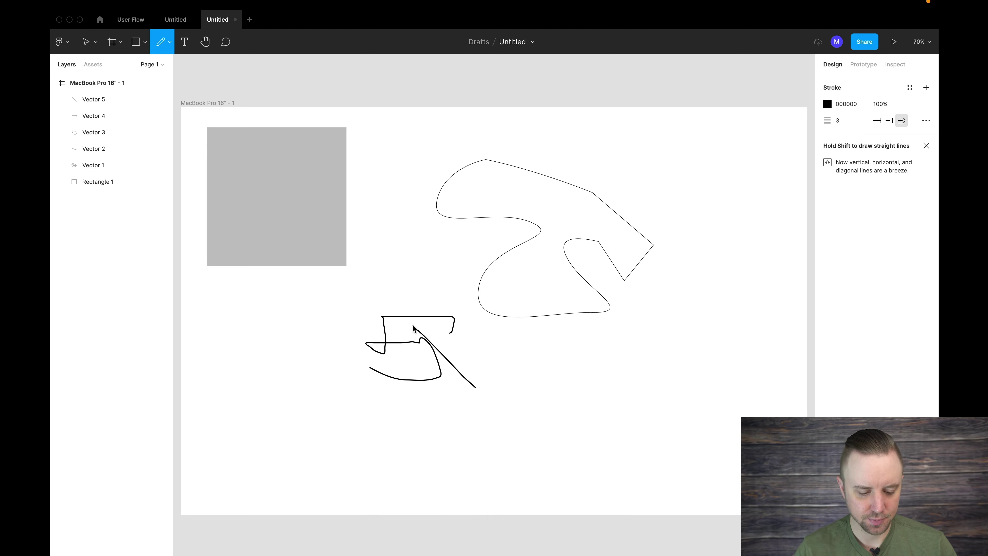
Undo the pencil strokes and most of Vector 1's points with Cmd+Z
key("super+z")
key("super+z")
key("super+z")
key("super+z")
key("super+z")
key("super+z")
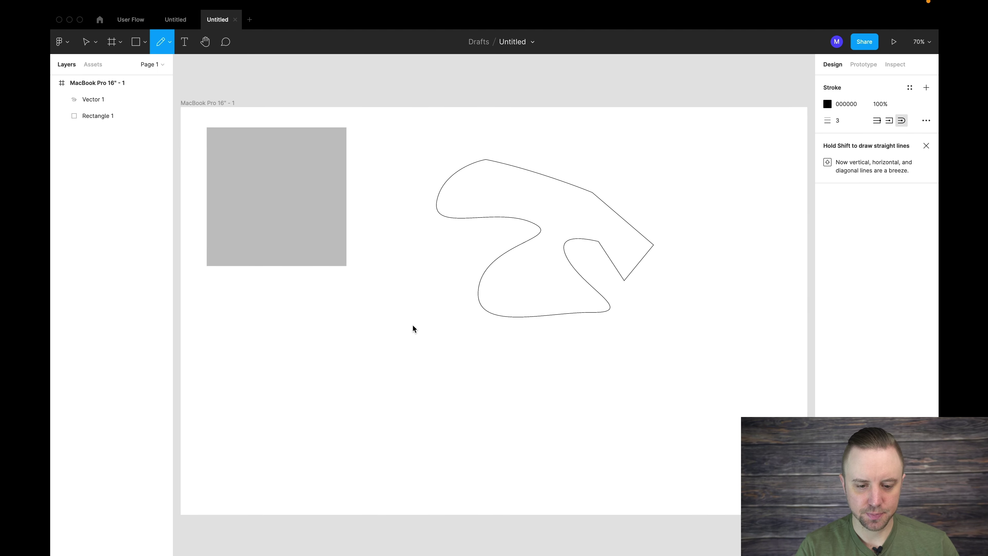
key("super+z")
key("super+z")
key("super+z")
key("super+z")
key("super+z")
key("super+z")
key("super+z")
key("super+z")
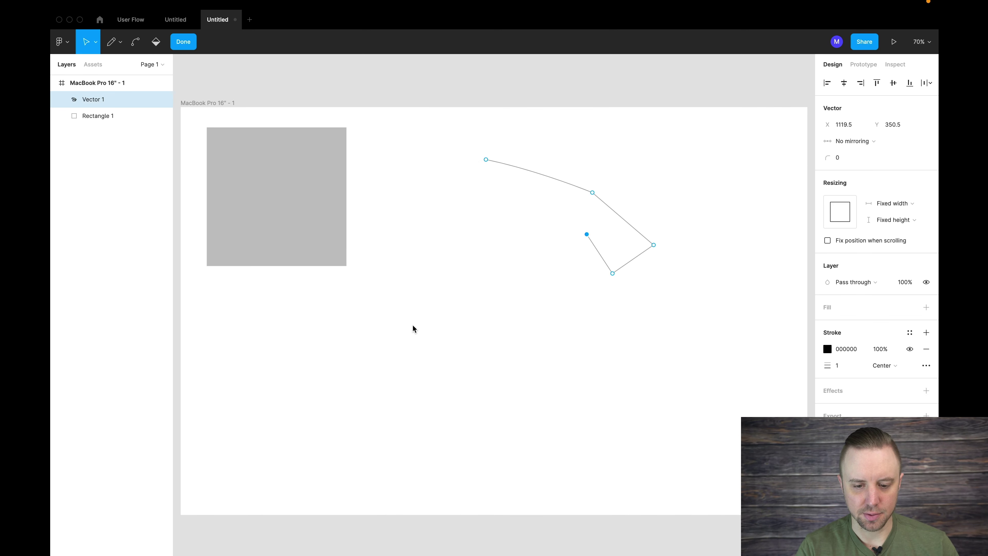
key("super+z")
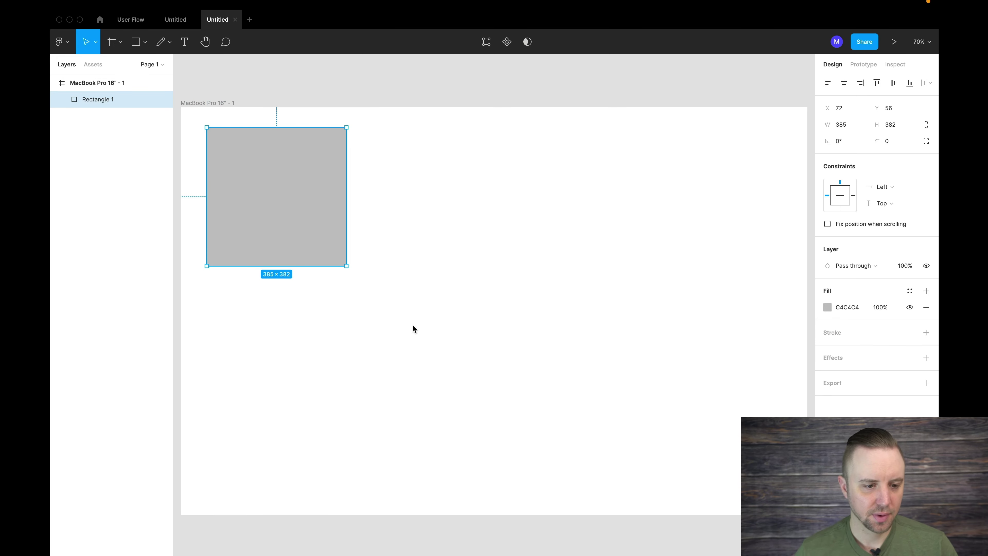
Add a text label reading 'Text' to the right of the rectangle
left_click(186, 42)
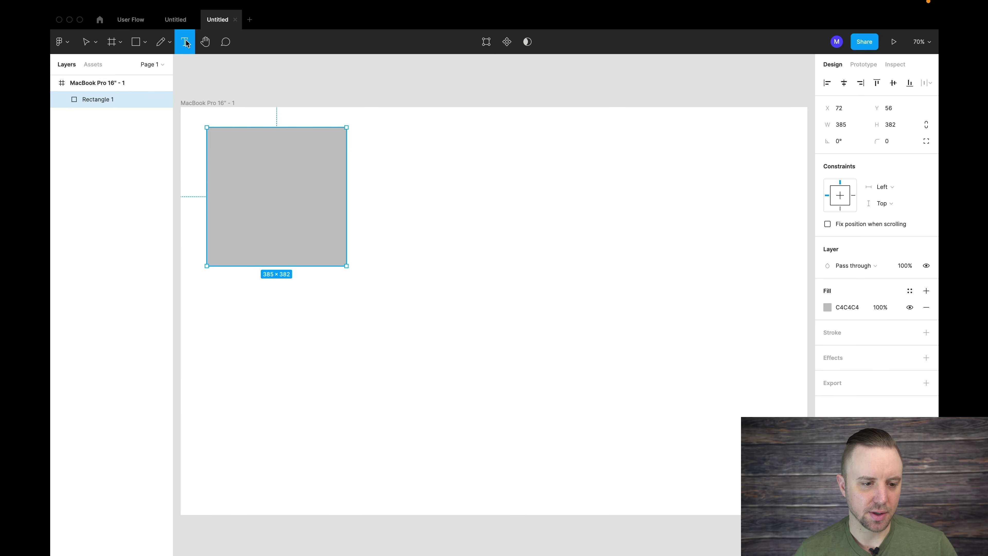
left_click(456, 178)
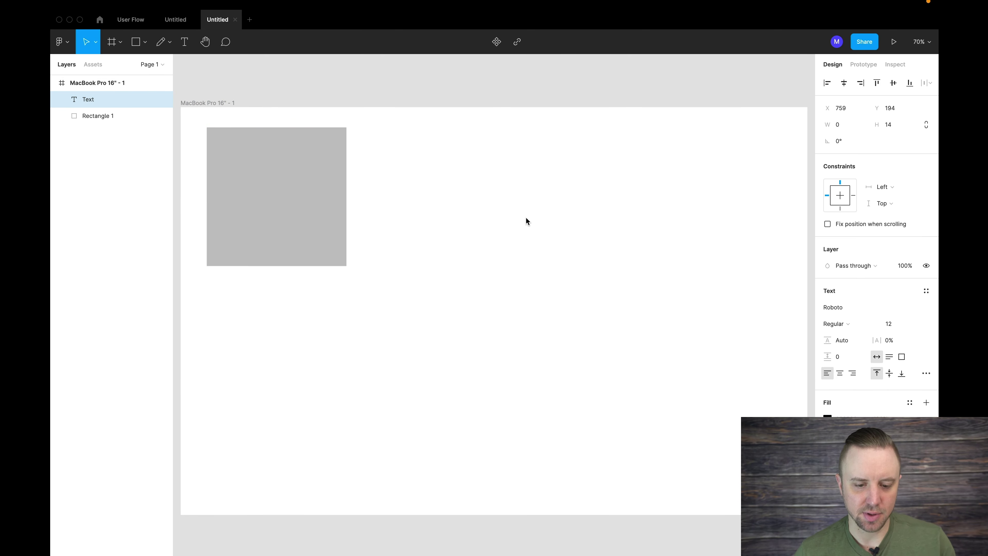
type("Text")
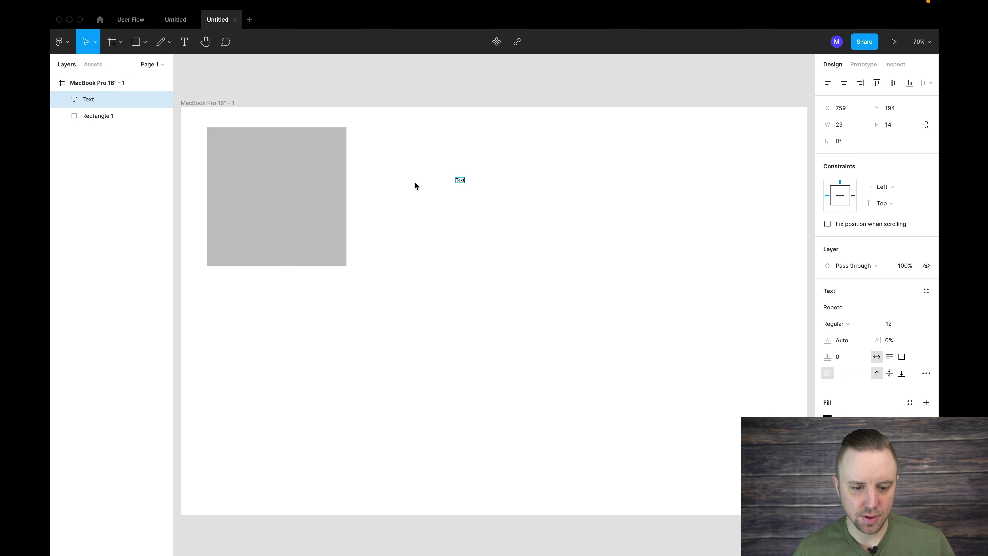
key("super+a")
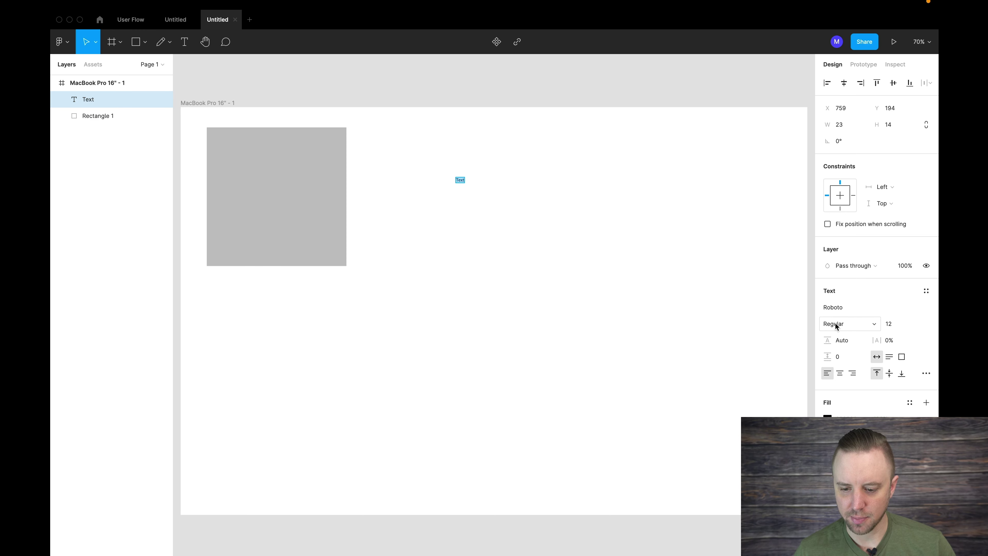
Set the label to Roboto Regular at font size 36
left_click(867, 322)
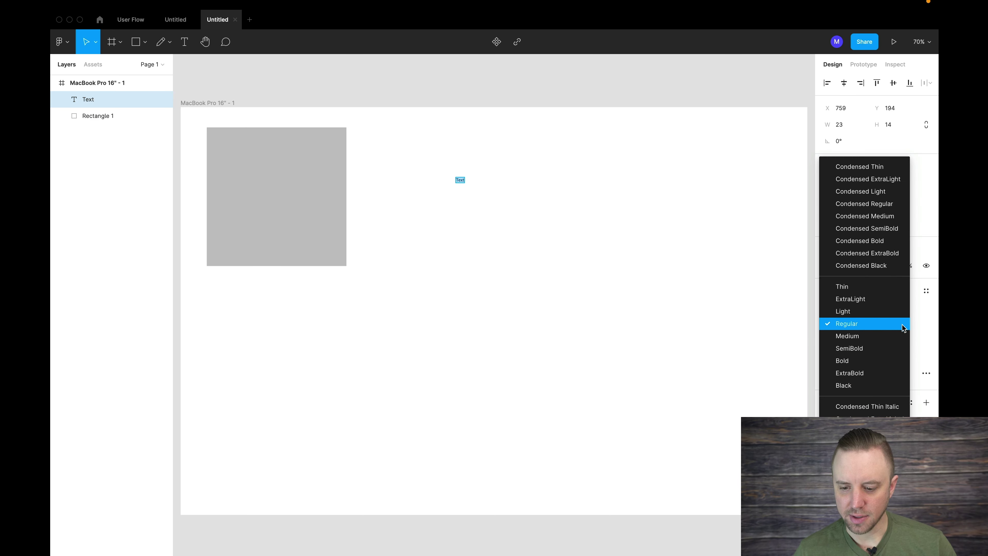
left_click(921, 332)
left_click(913, 325)
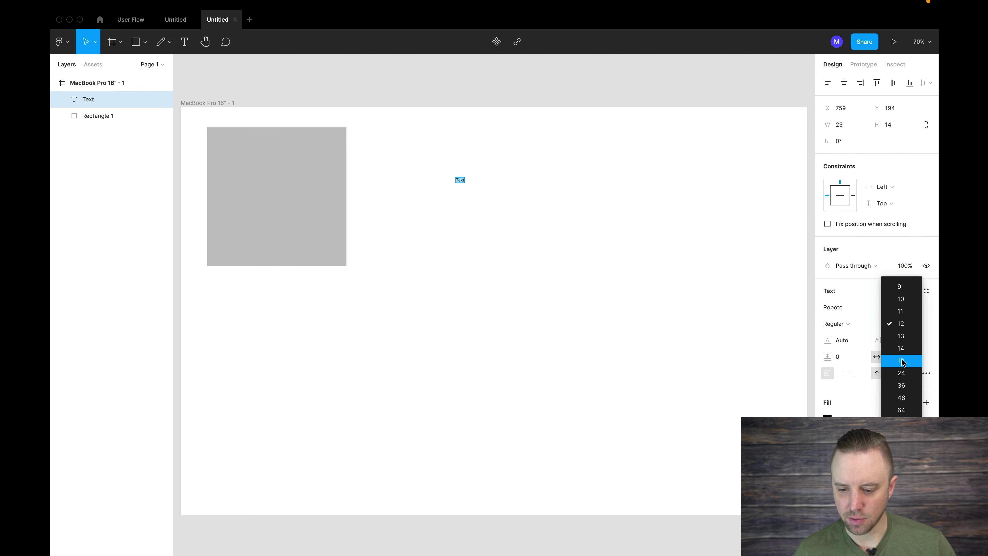
left_click(902, 385)
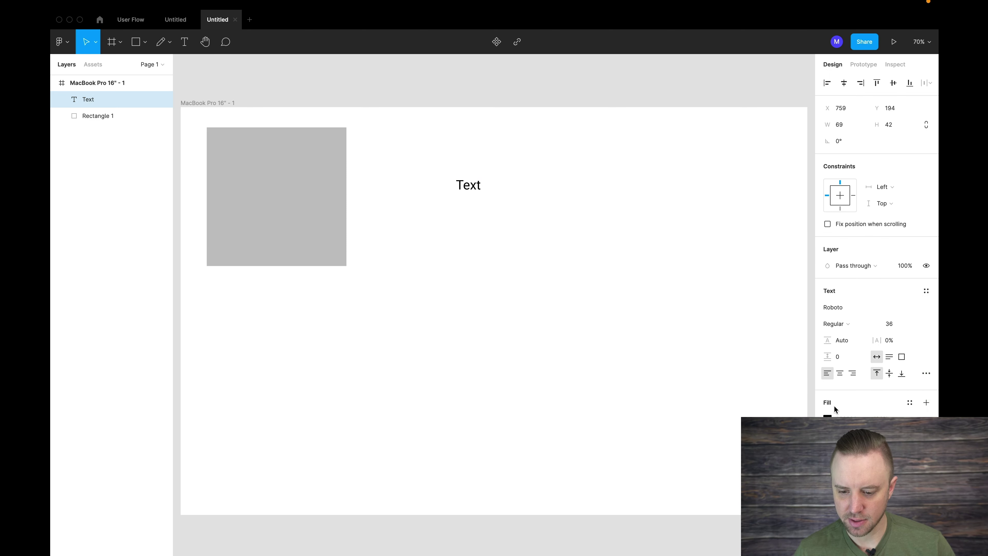
key("Return")
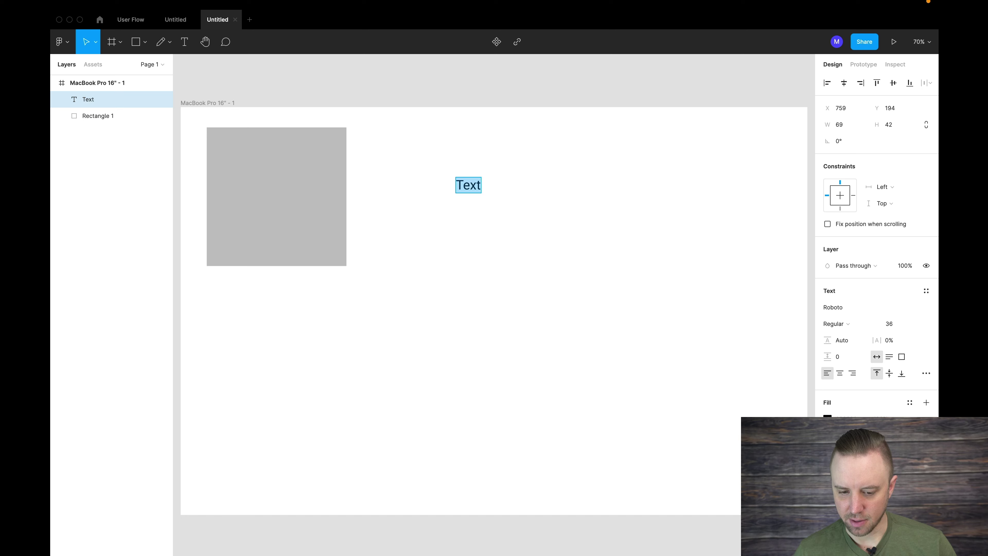
key("Escape")
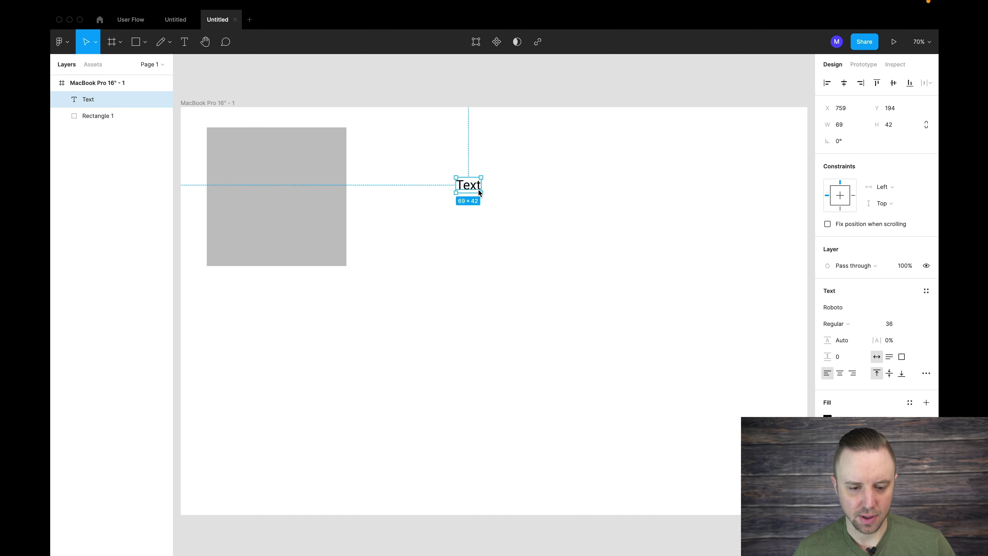
Enlarge the text box to 350 × 209 and raise the font size to 48
left_click_drag(481, 193, 585, 257)
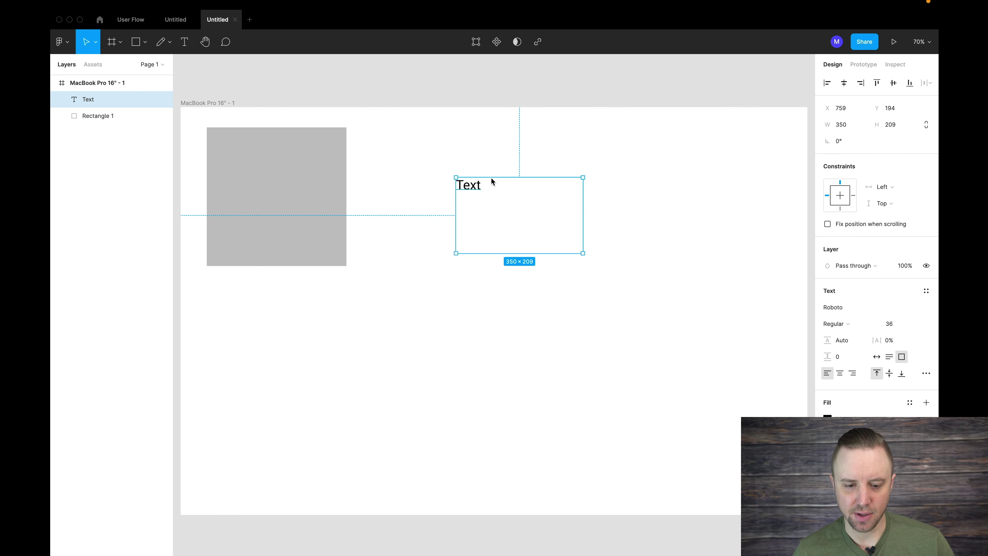
double_click(477, 184)
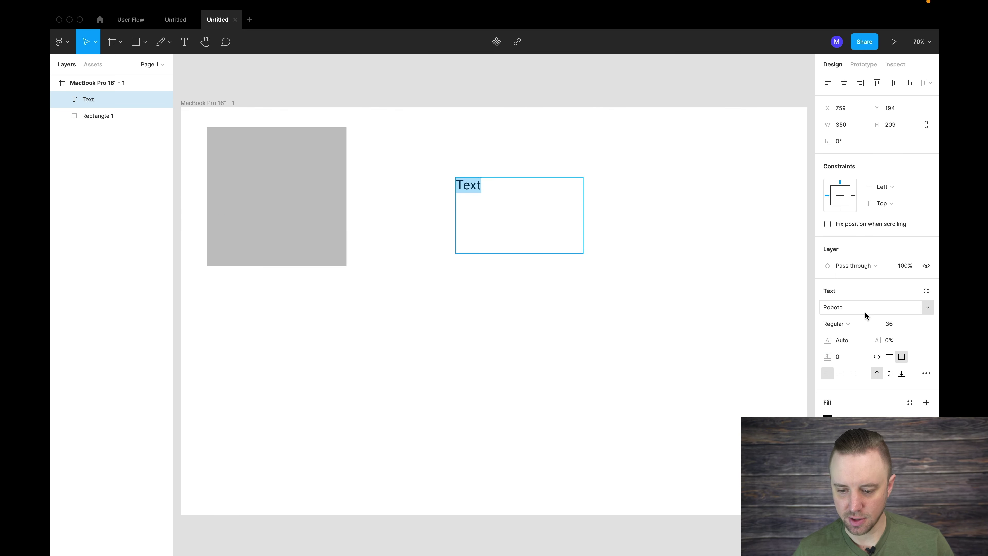
left_click(916, 325)
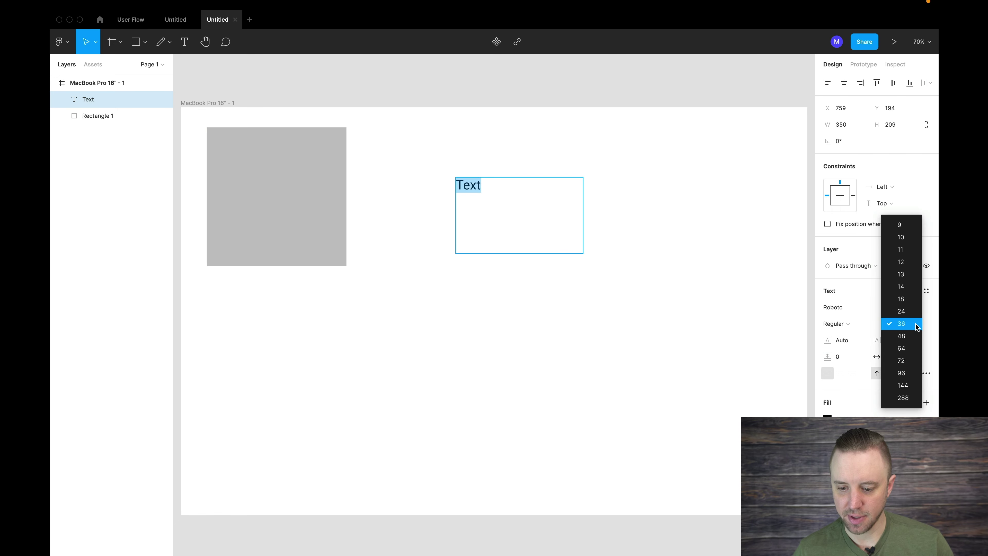
left_click(905, 334)
double_click(472, 188)
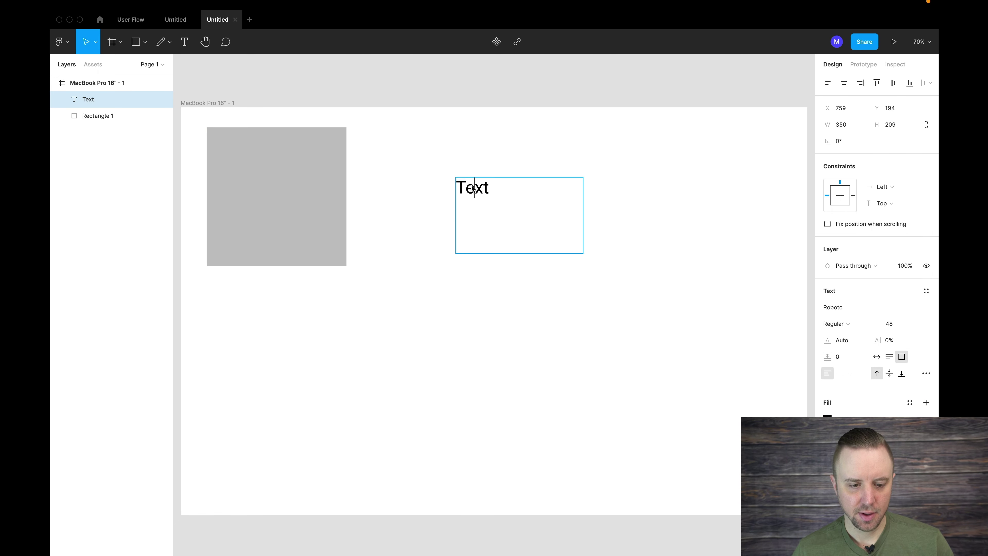
key("Escape")
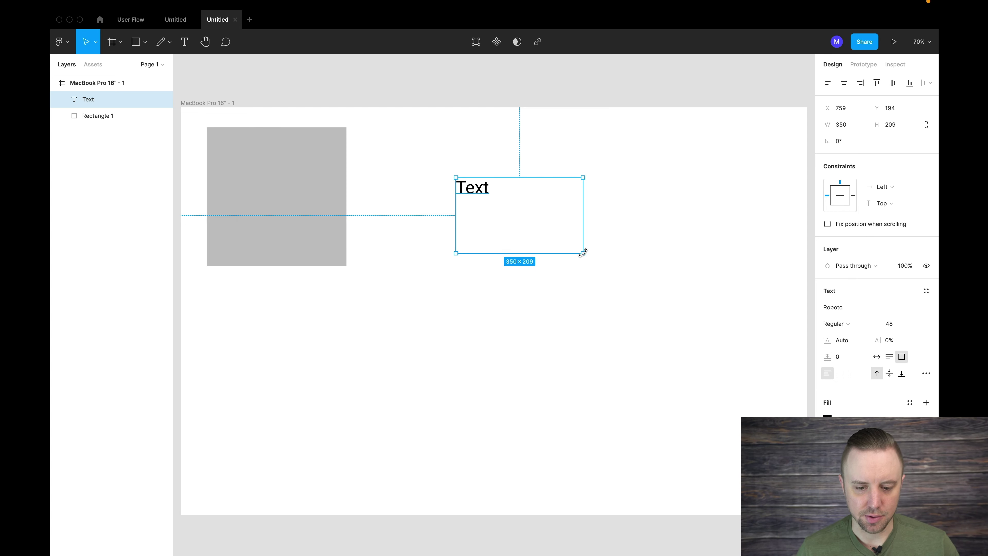
Move the Text label onto the grey rectangle and group the two as Group 1
left_click_drag(583, 257, 237, 150)
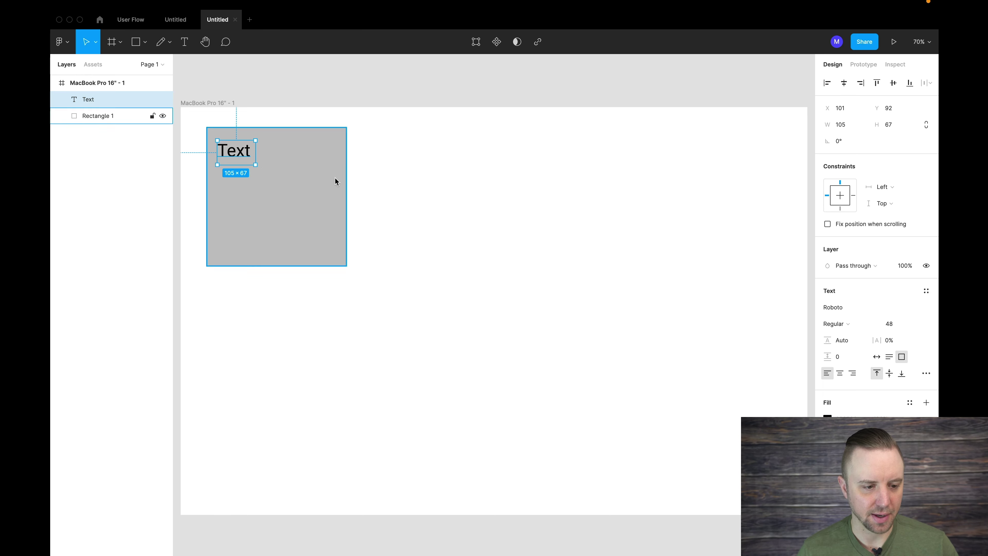
left_click(93, 119, "shift")
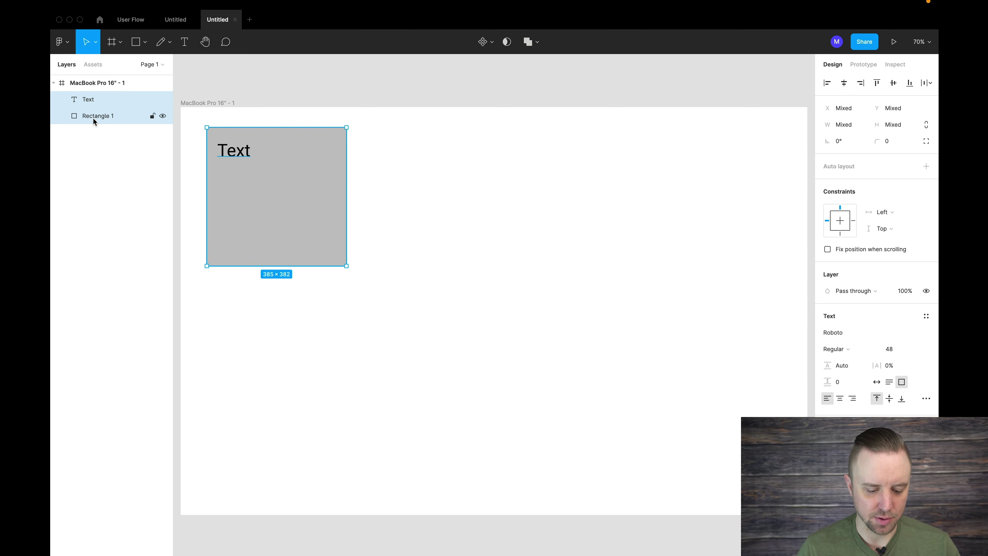
key("super+g")
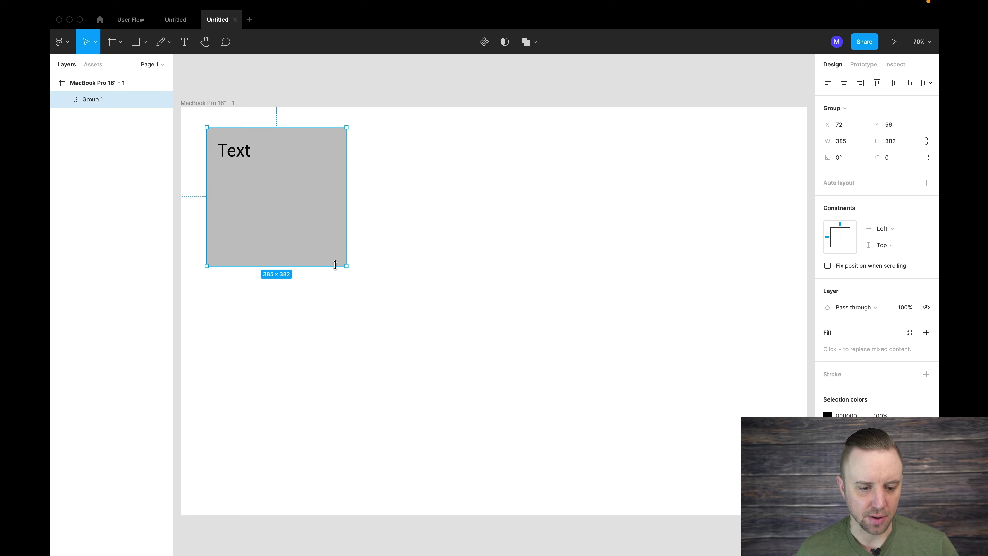
Scale Group 1 proportionally with its text to 630.12 × 334, then return to Move
left_click_drag(346, 266, 472, 268)
left_click(97, 43)
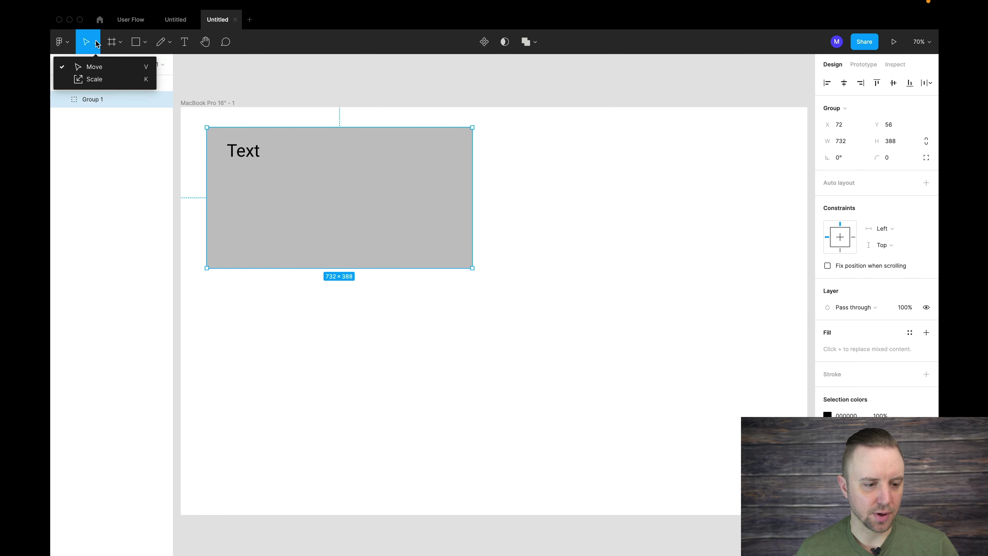
left_click(87, 79)
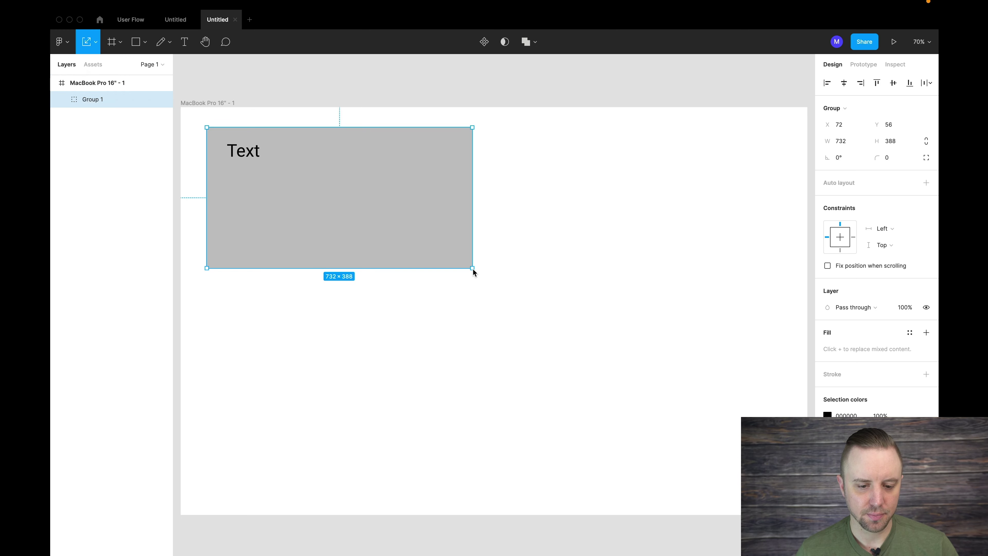
left_click_drag(473, 272, 426, 339)
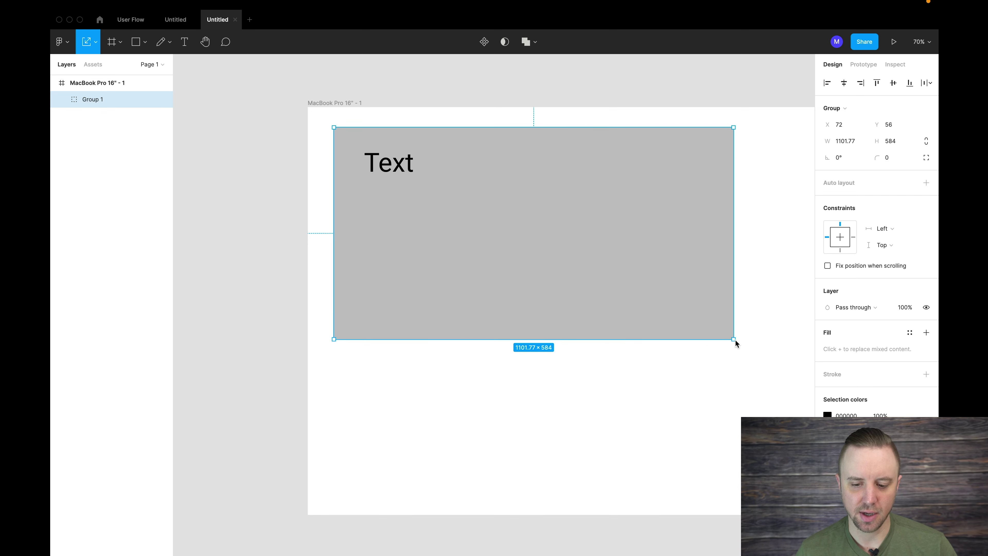
left_click_drag(734, 341, 514, 252)
left_click(97, 44)
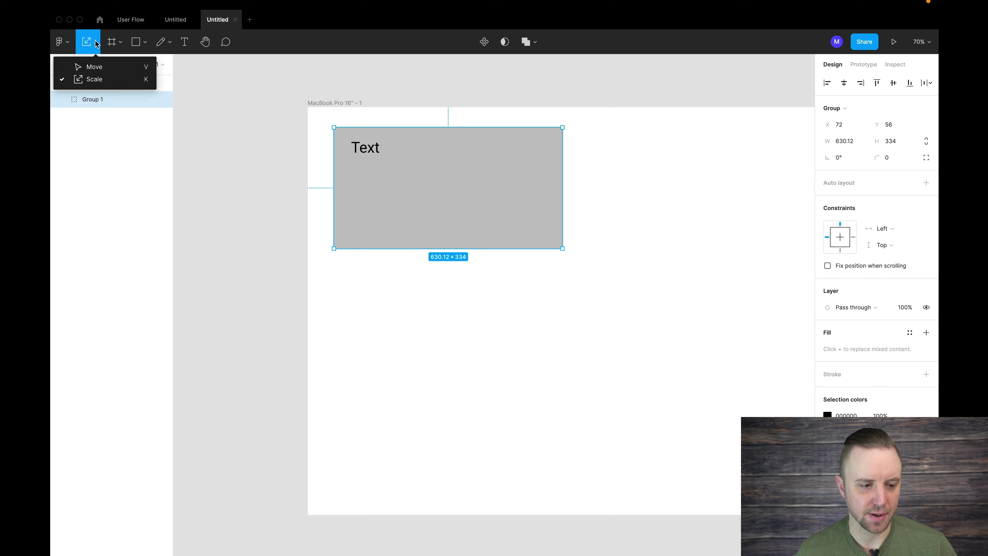
left_click(97, 64)
Deselect Group 1, pan the canvas around the MacBook frame, then switch to the Comment tool
left_click(667, 275)
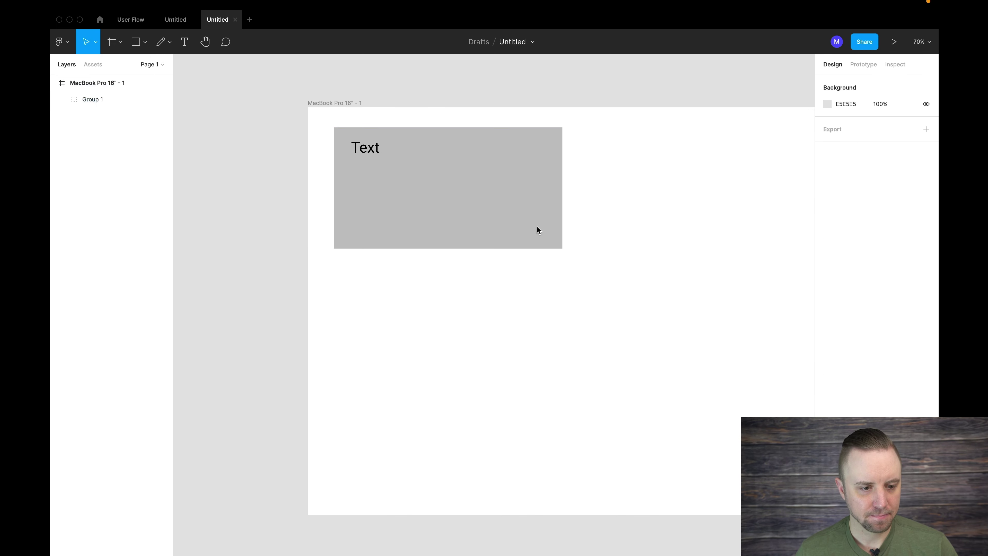
left_click(205, 42)
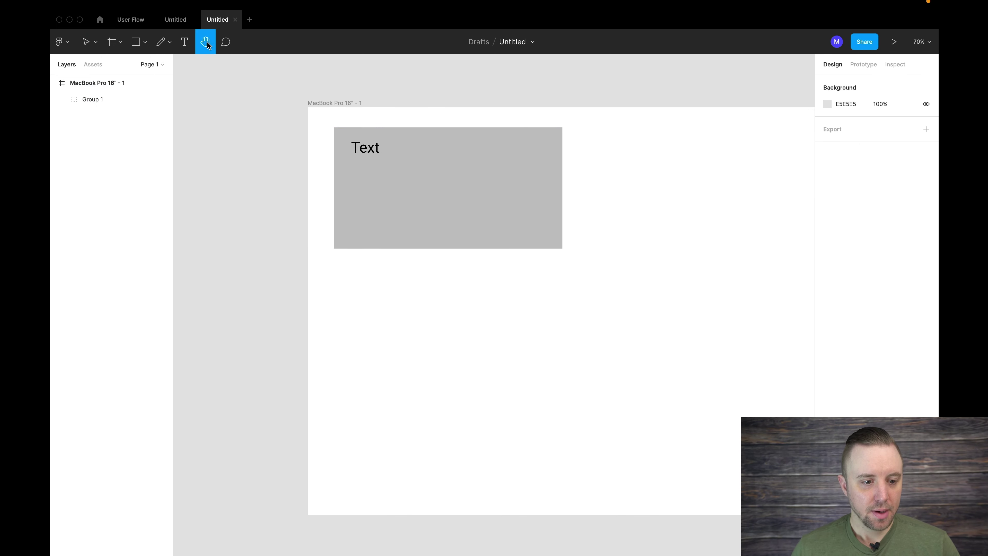
left_click_drag(483, 225, 632, 195)
left_click_drag(578, 223, 197, 81)
left_click_drag(264, 147, 372, 216)
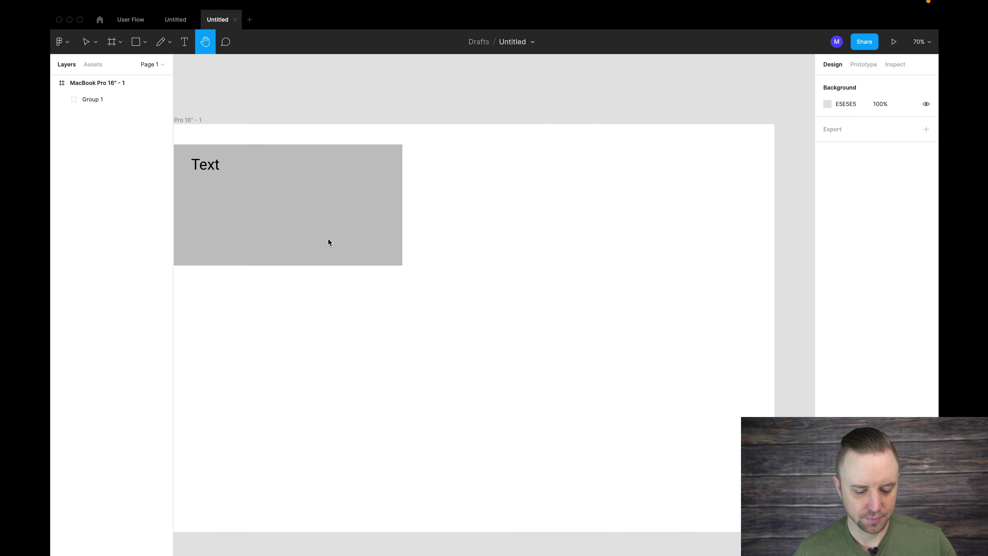
left_click_drag(352, 276, 380, 261)
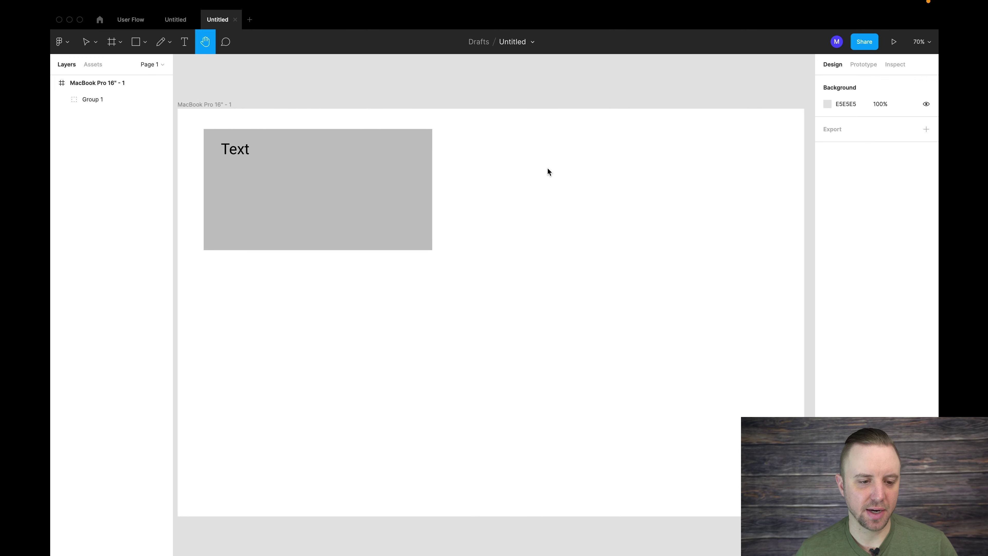
left_click(227, 43)
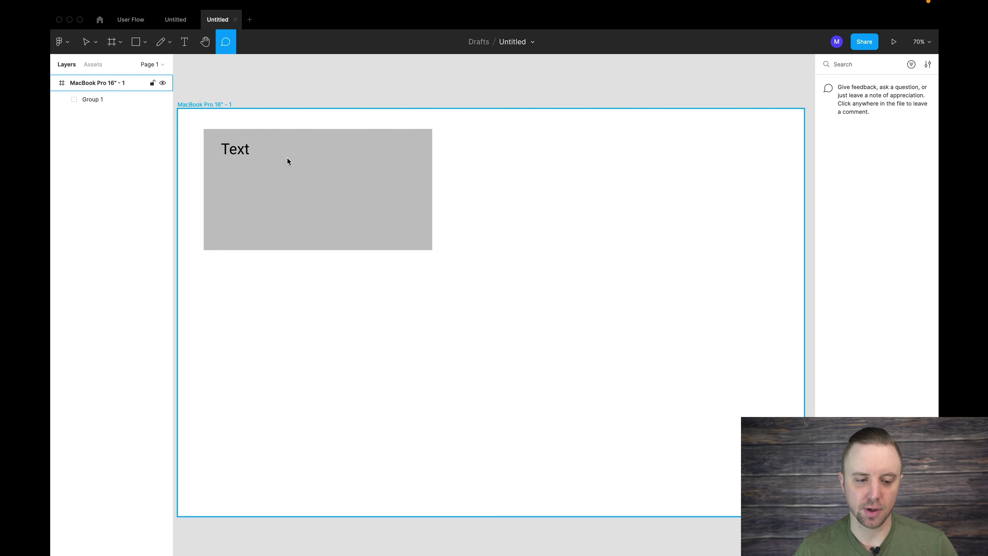
Post a comment reading 'Change this font family' beside the Text label
left_click(253, 150)
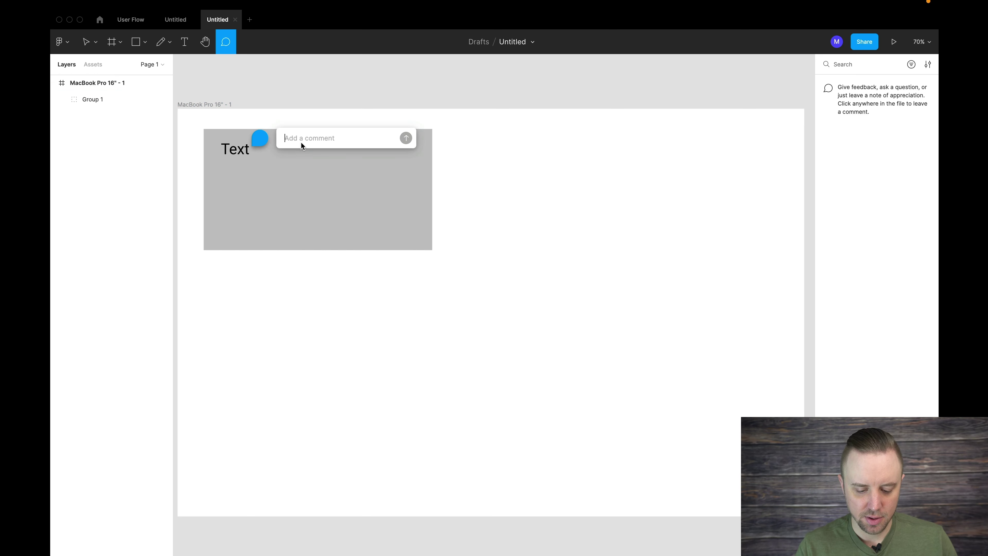
type("Change this font family")
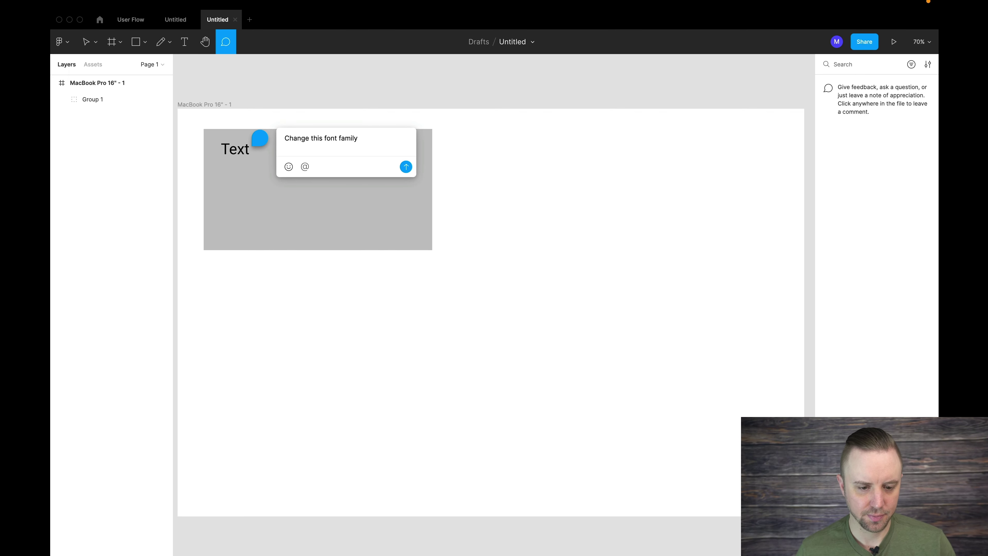
left_click(405, 167)
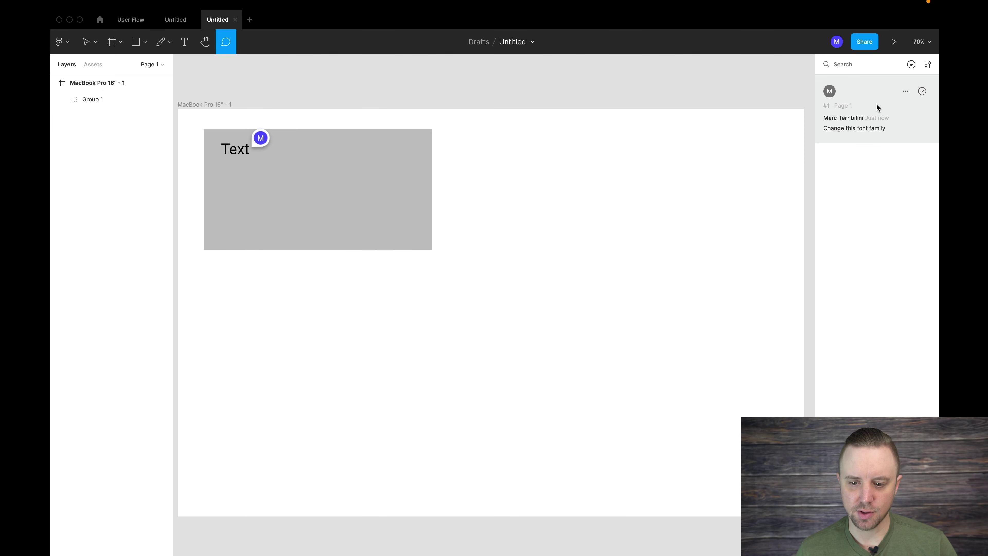
Open the comment's thread and resolve it
mouse_move(258, 140)
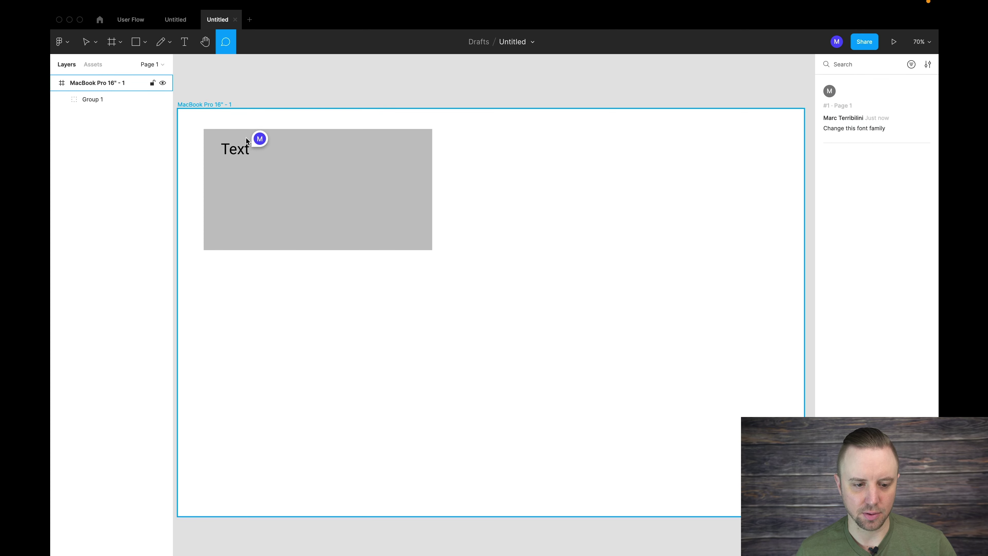
left_click(264, 136)
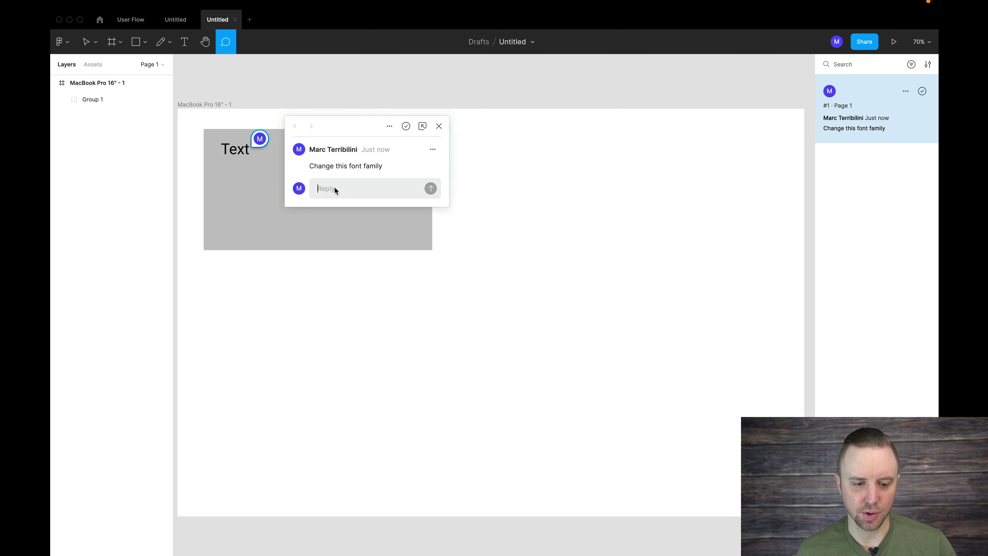
left_click(405, 126)
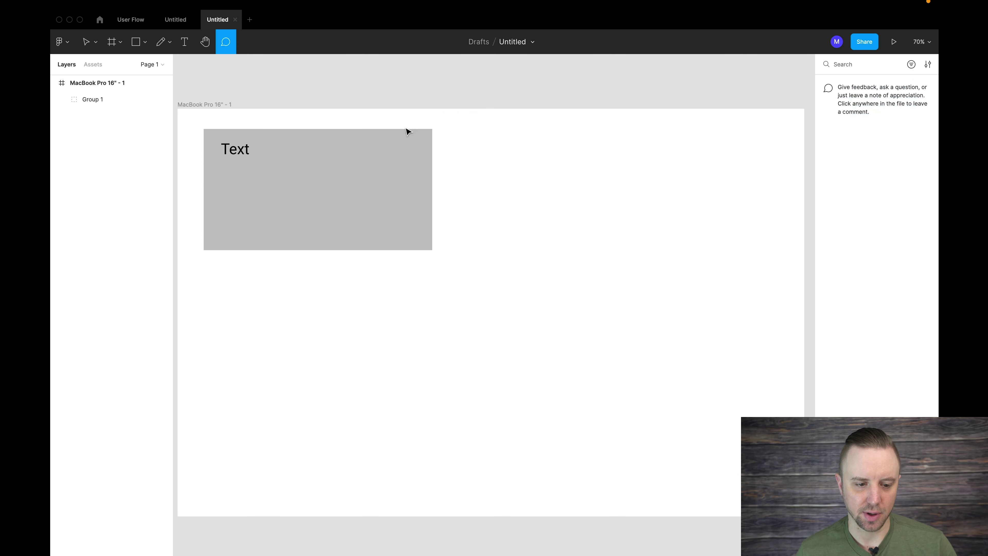
Leave commenting for the Move tool, briefly opening and closing the main menu
left_click(189, 41)
left_click(86, 45)
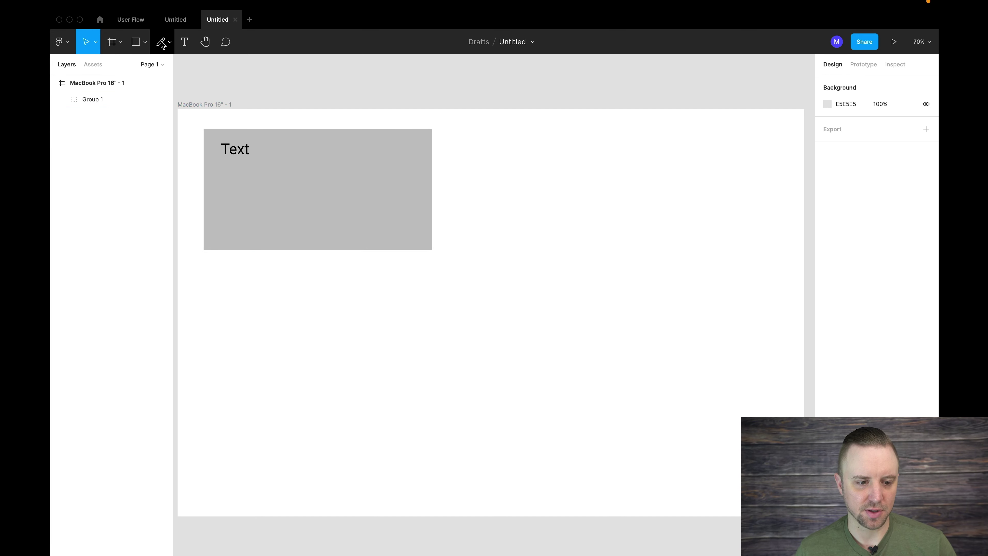
left_click(61, 45)
left_click(255, 47)
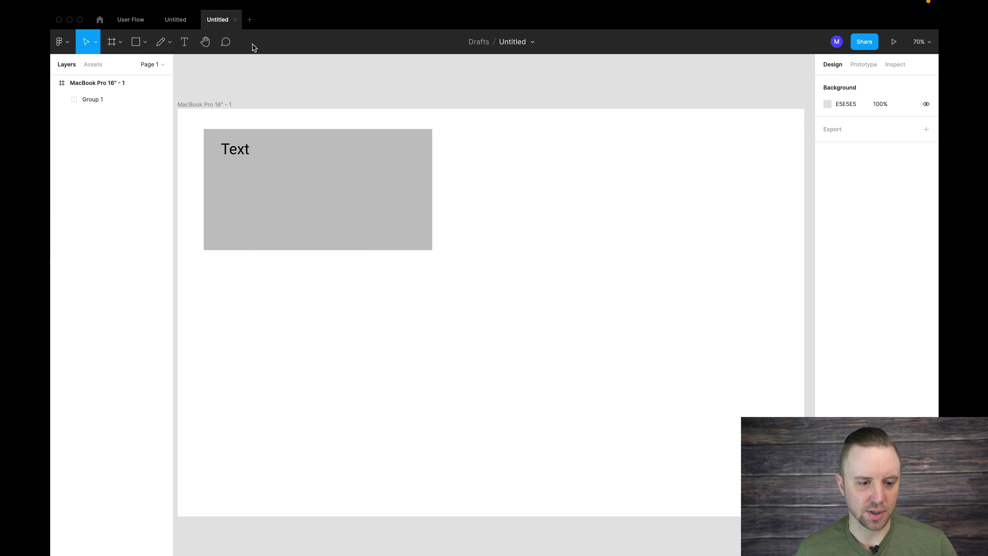
Enter the Text label with the Text tool, then click empty canvas to deselect everything
left_click(183, 46)
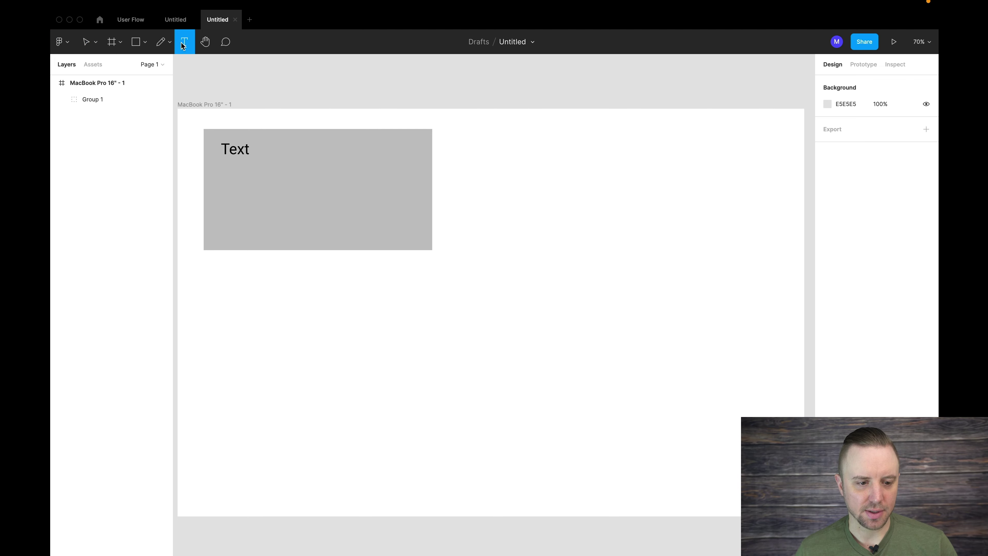
left_click(231, 151)
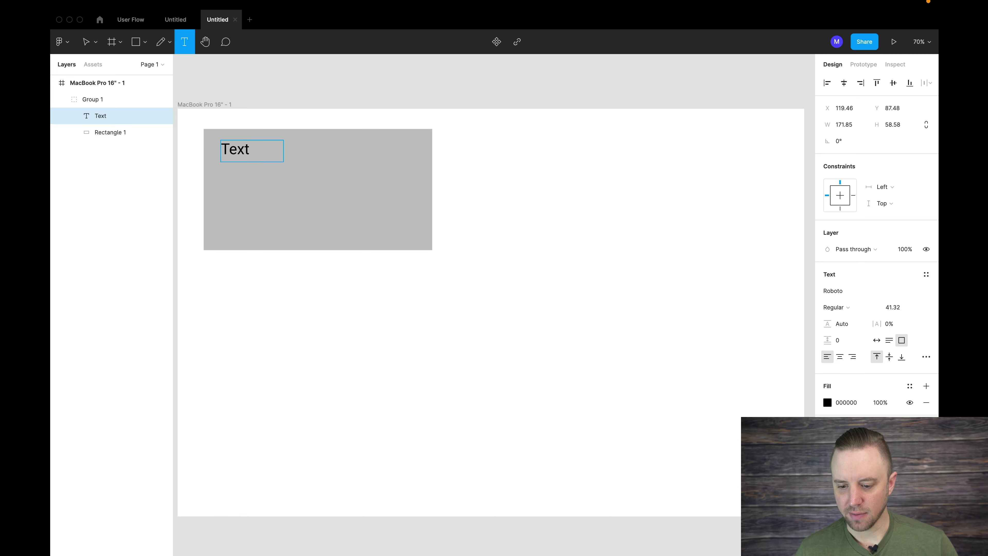
left_click(491, 200)
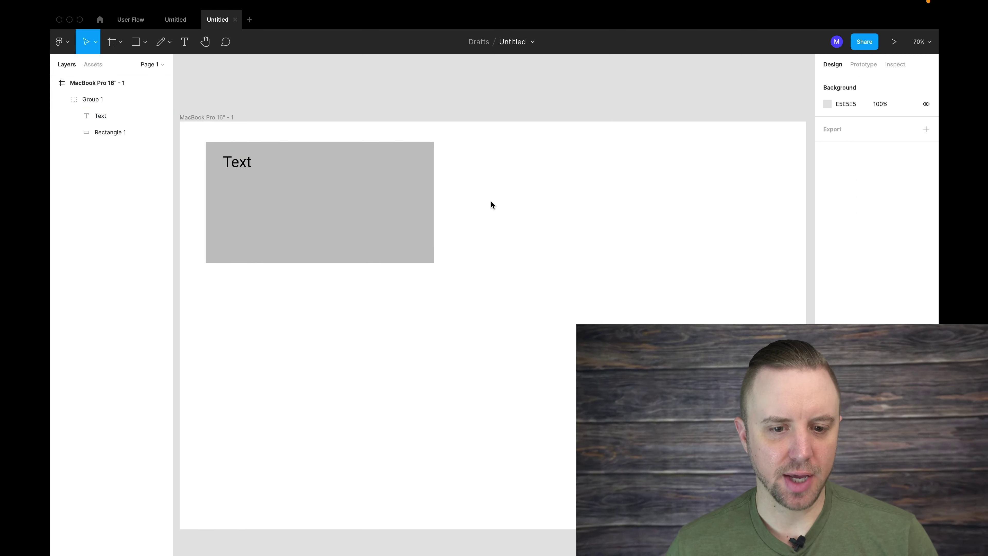